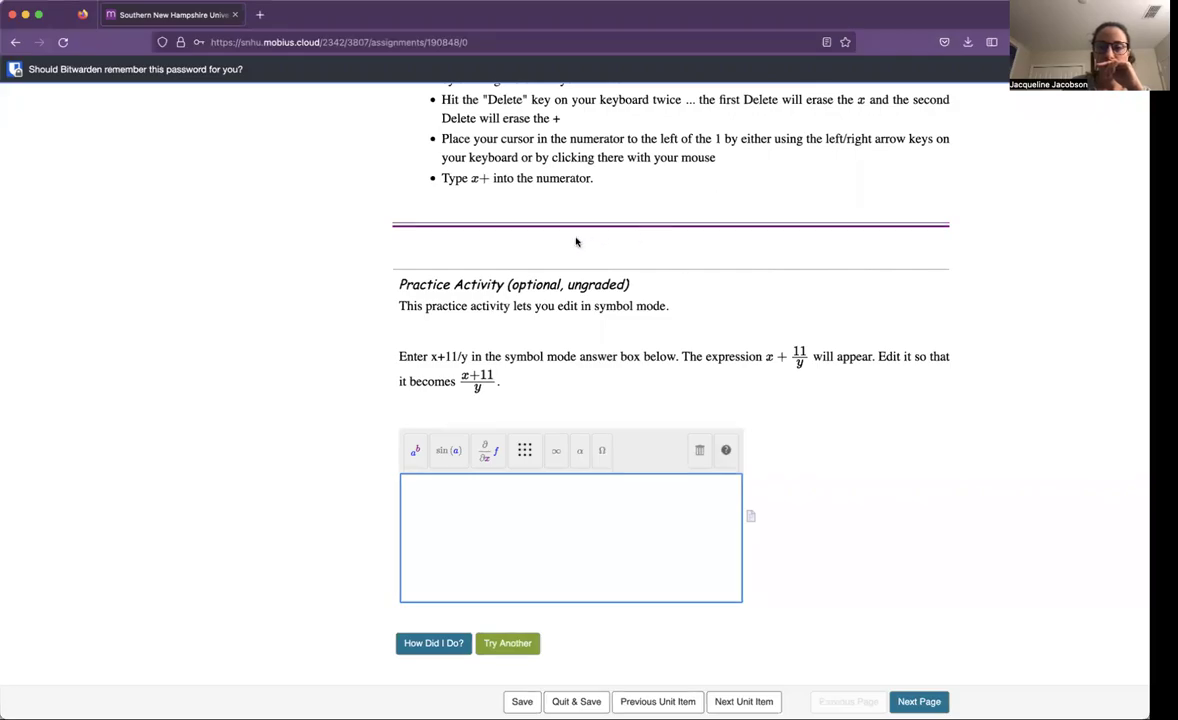
Try typing (x+11)/y in the answer box, then erase it.
{"action": "left_click", "coordinate": [554, 524]}
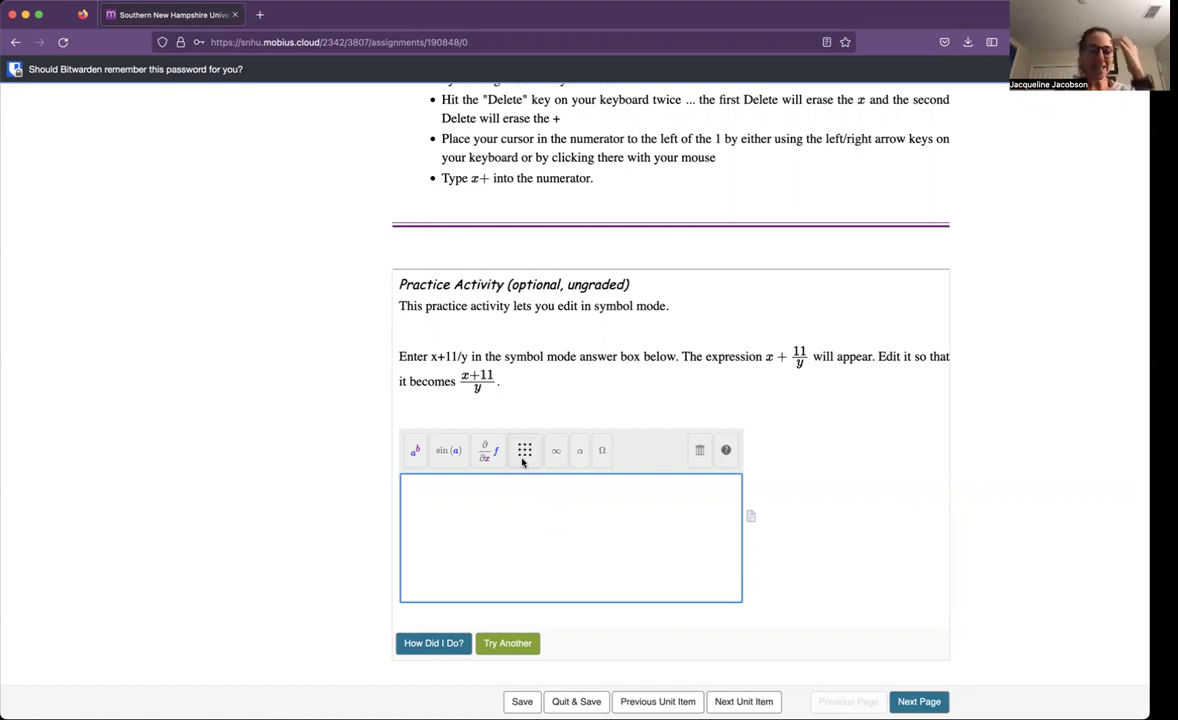
{"action": "left_click", "coordinate": [431, 353]}
{"action": "left_click_drag", "start_coordinate": [431, 356], "coordinate": [468, 356]}
{"action": "left_click", "coordinate": [449, 368]}
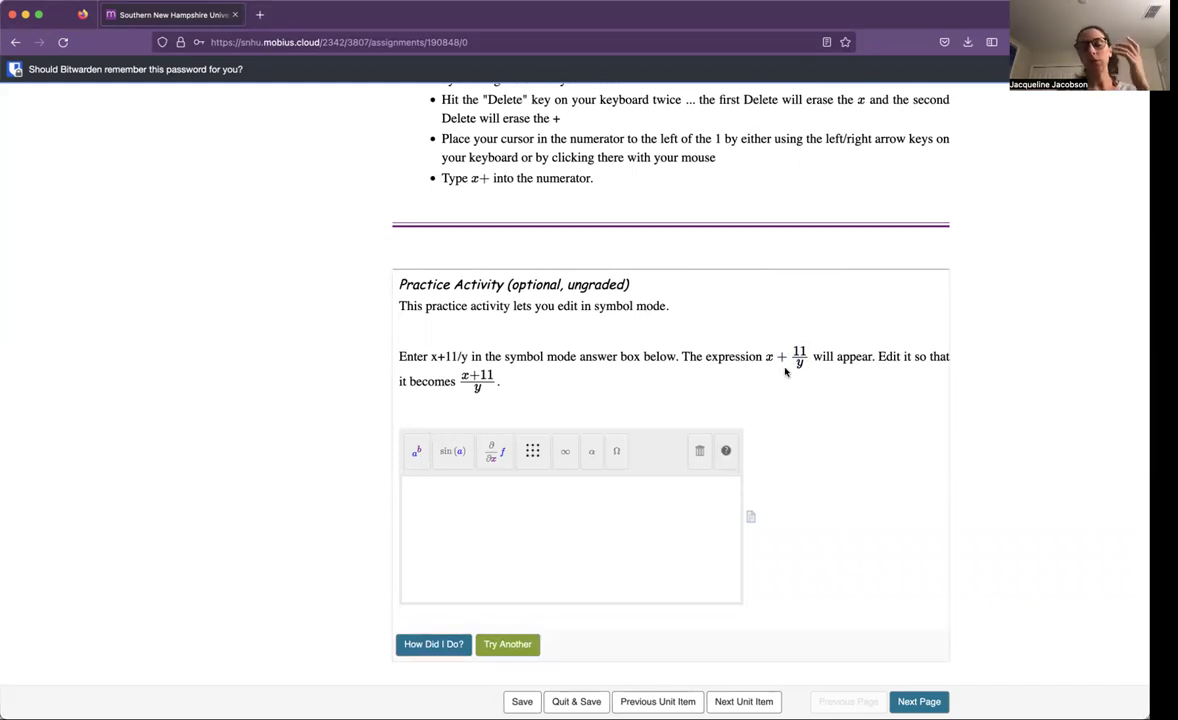
{"action": "left_click_drag", "start_coordinate": [788, 360], "coordinate": [764, 358]}
{"action": "left_click", "coordinate": [477, 388]}
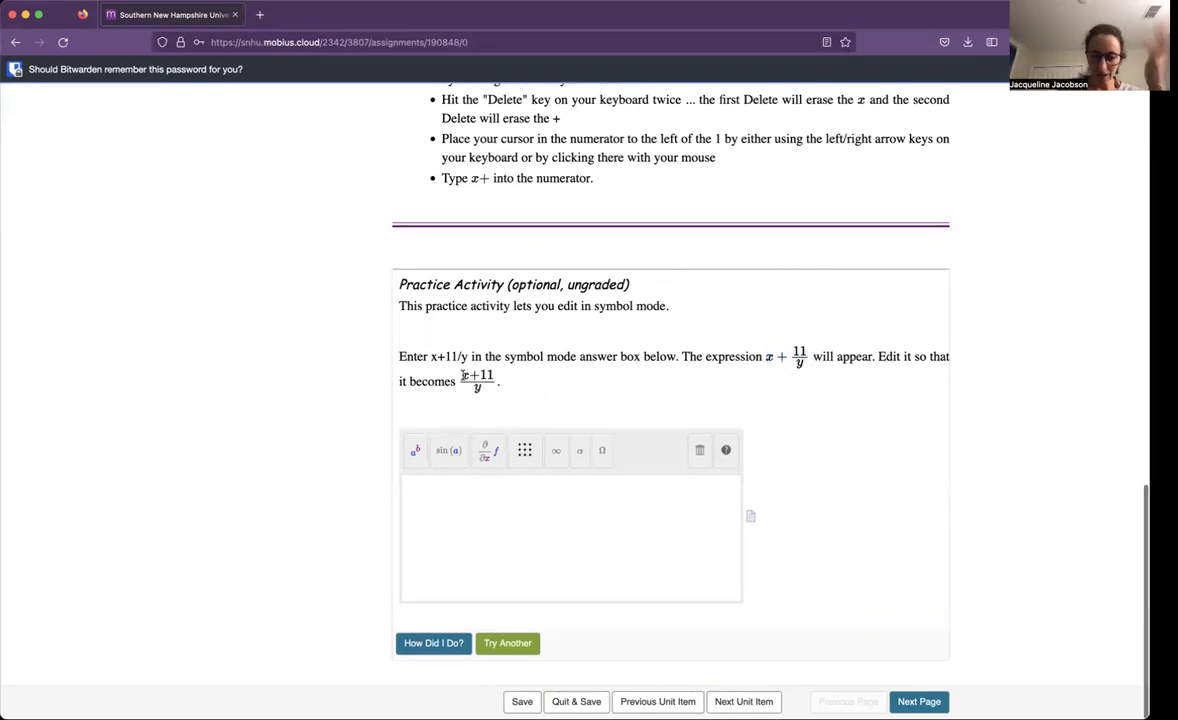
{"action": "left_click", "coordinate": [444, 494]}
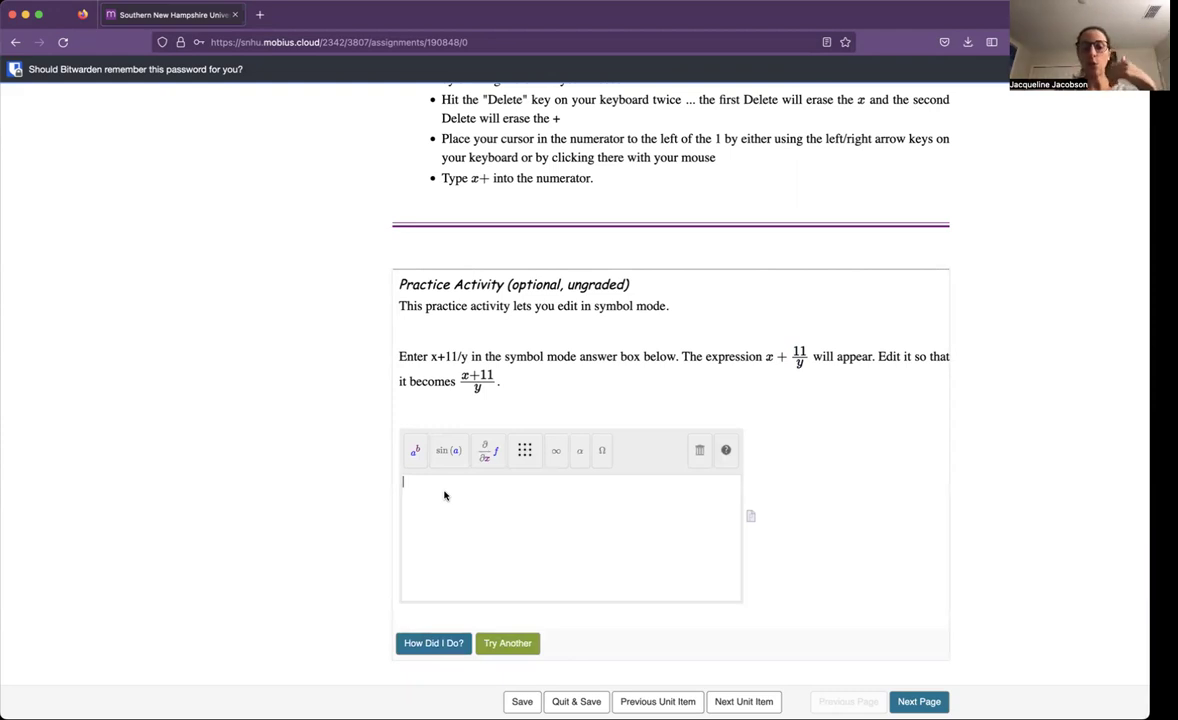
{"action": "type", "text": "(x+"}
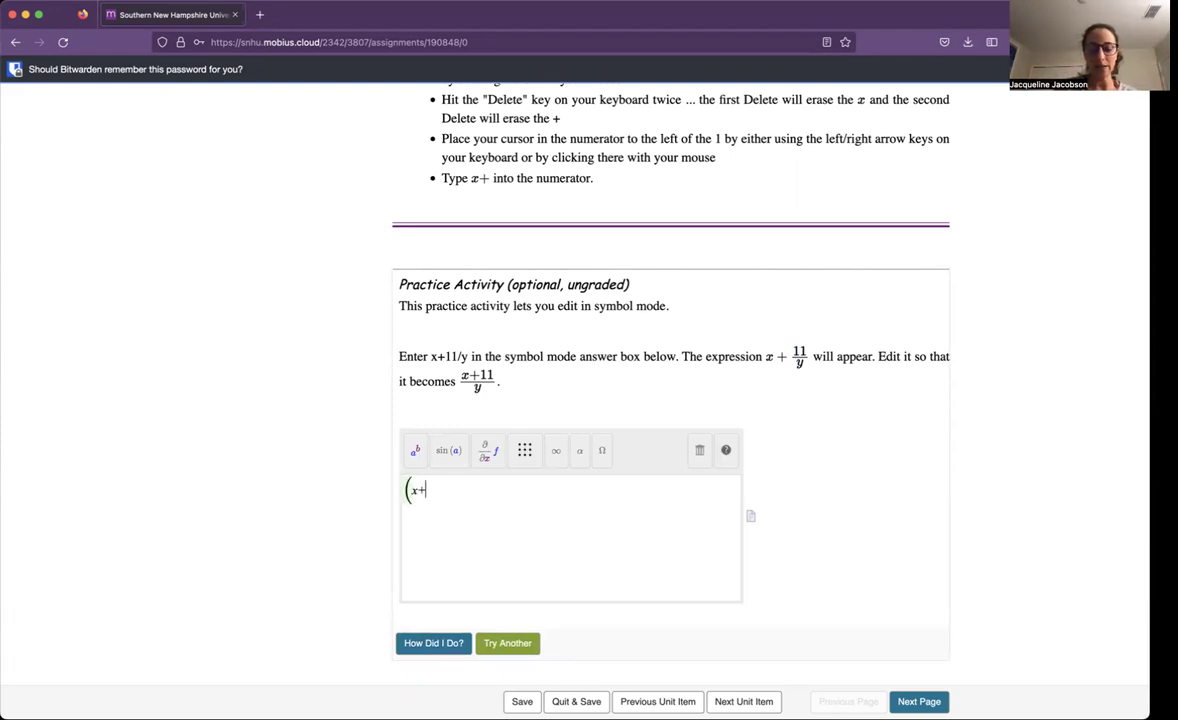
{"action": "type", "text": "11)/y"}
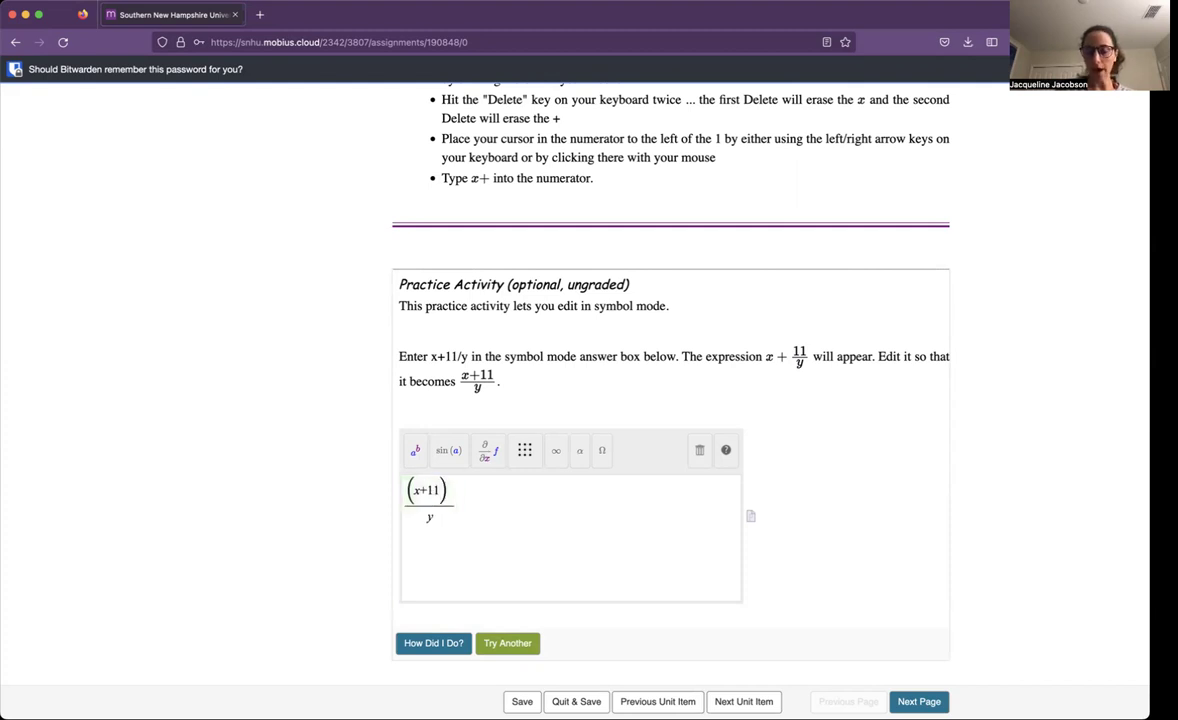
{"action": "key", "text": "BackSpace"}
{"action": "key", "text": "BackSpace"}
{"action": "key", "text": "BackSpace"}
{"action": "key", "text": "BackSpace"}
{"action": "key", "text": "BackSpace"}
{"action": "key", "text": "BackSpace"}
{"action": "key", "text": "BackSpace"}
{"action": "key", "text": "BackSpace"}
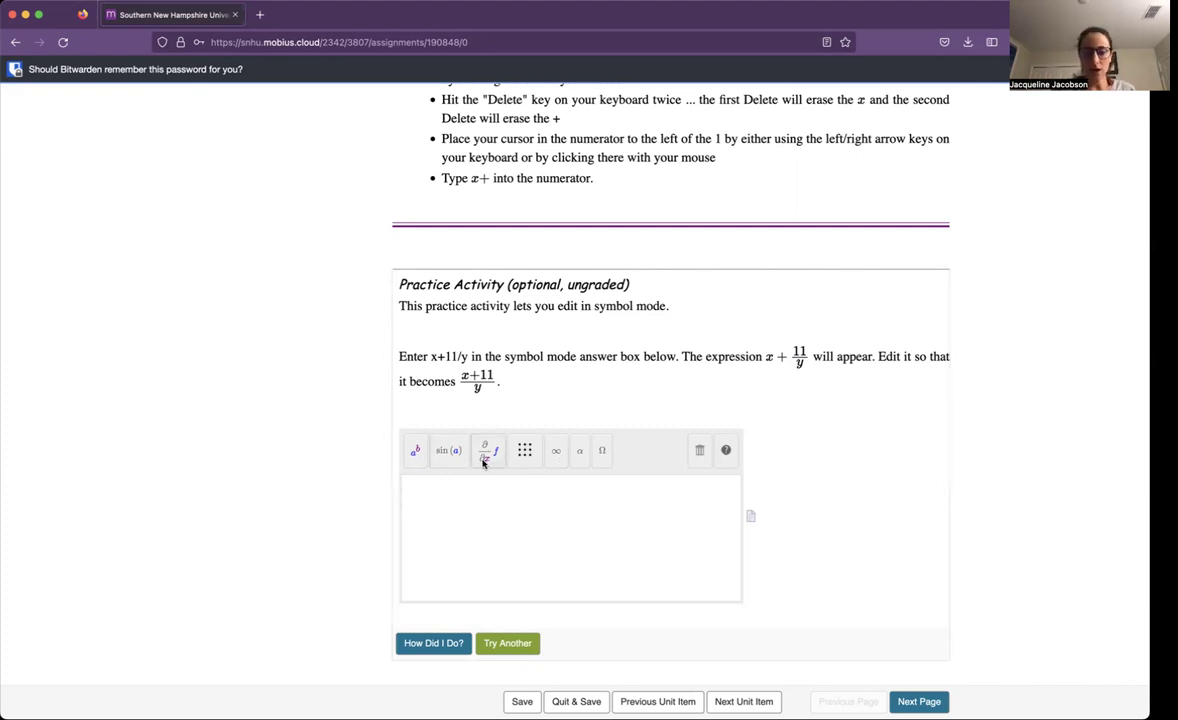
Insert an nth-root template, set its index to 3, and clear the radicand placeholder.
{"action": "left_click", "coordinate": [414, 451]}
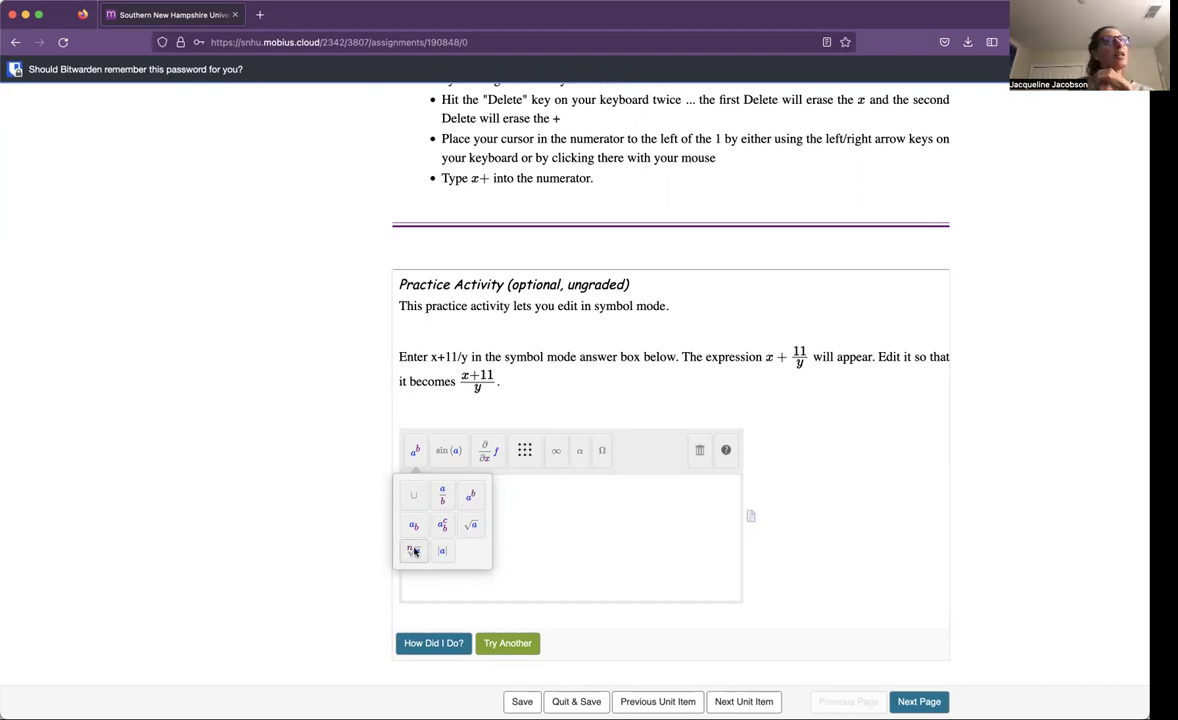
{"action": "left_click", "coordinate": [413, 550]}
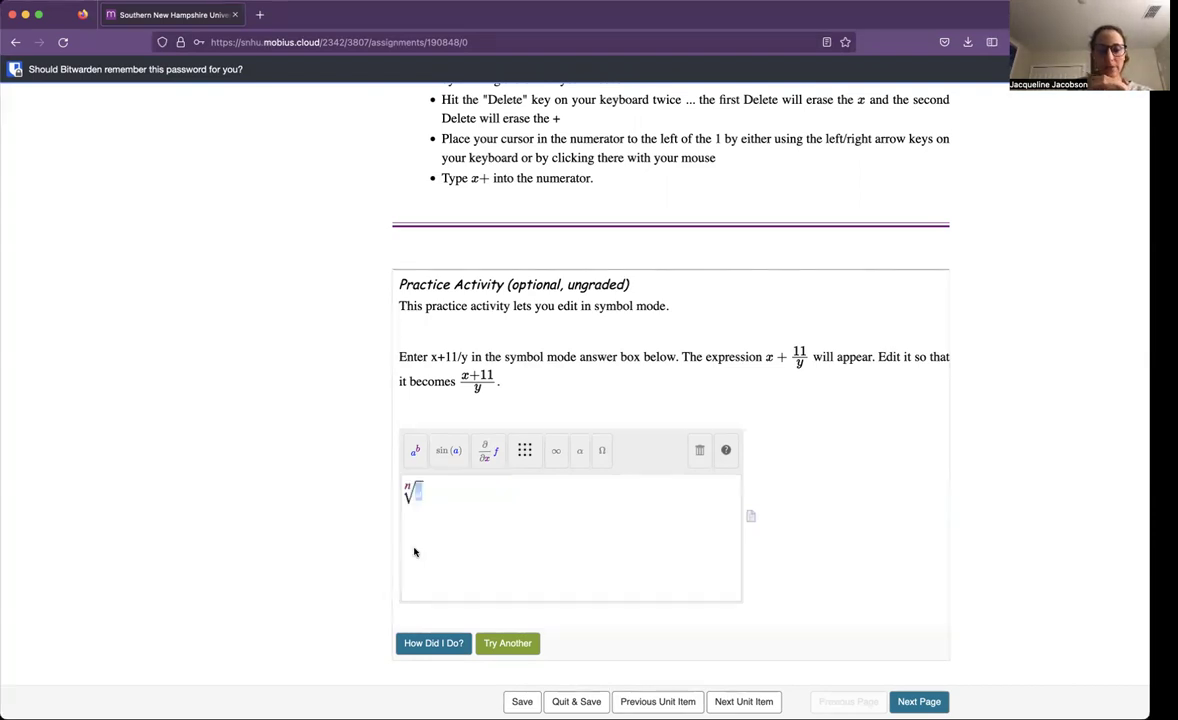
{"action": "left_click", "coordinate": [409, 488]}
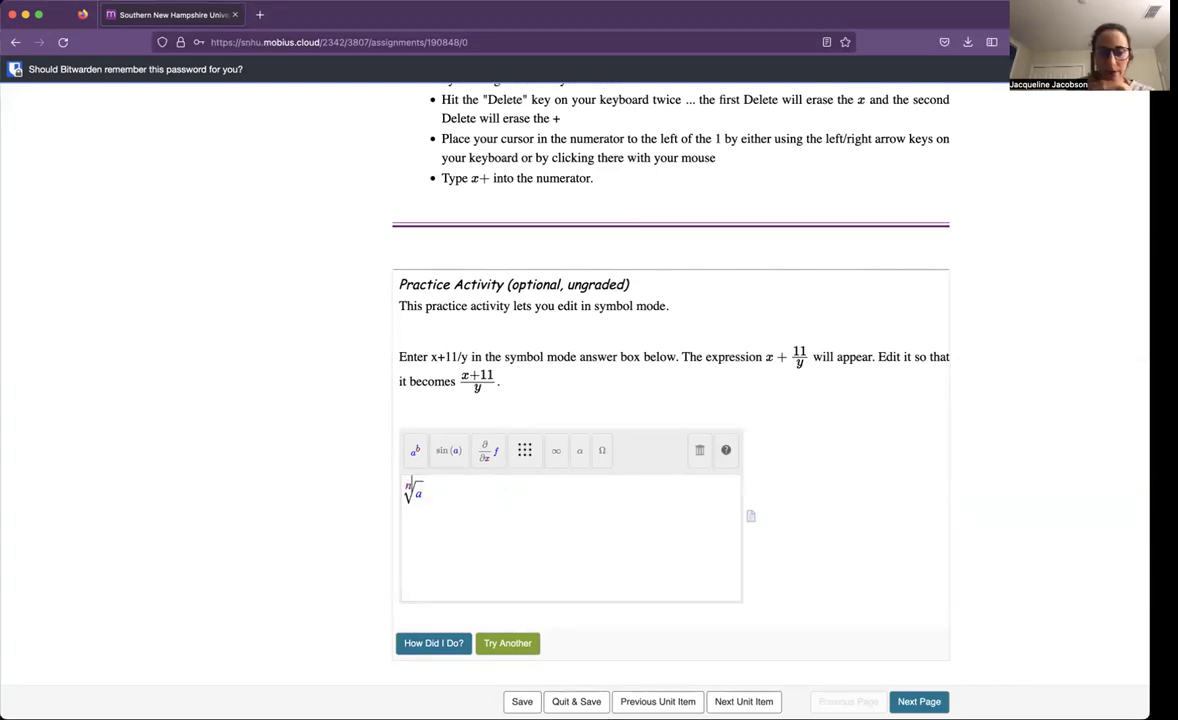
{"action": "key", "text": "BackSpace"}
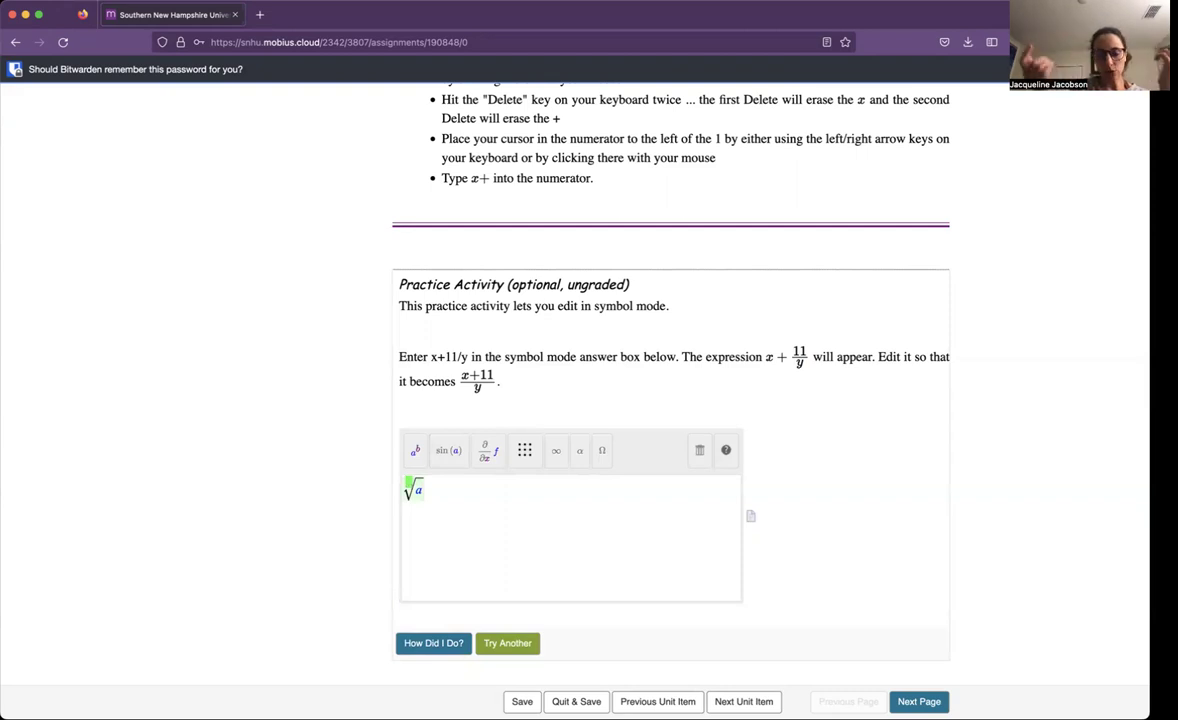
{"action": "type", "text": "3√"}
{"action": "key", "text": "Right"}
{"action": "key", "text": "BackSpace"}
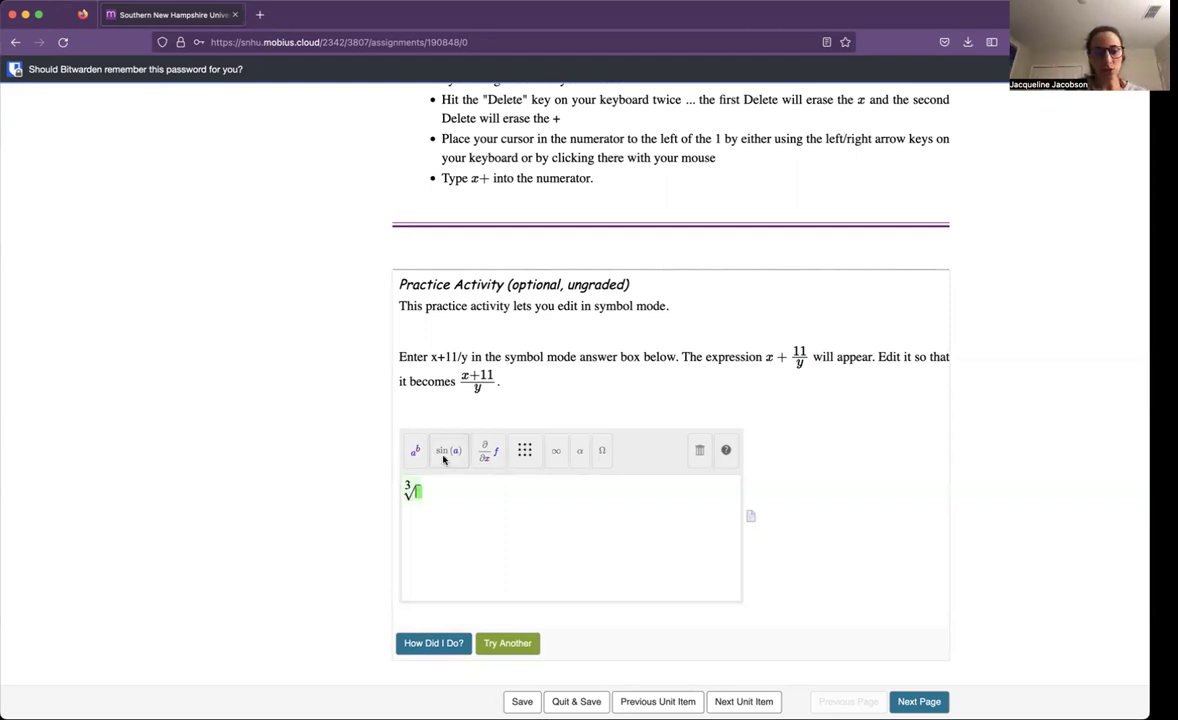
Fill the cube root with x² y² using a power template.
{"action": "left_click", "coordinate": [415, 450]}
{"action": "left_click", "coordinate": [467, 493]}
{"action": "type", "text": "x"}
{"action": "key", "text": "Right"}
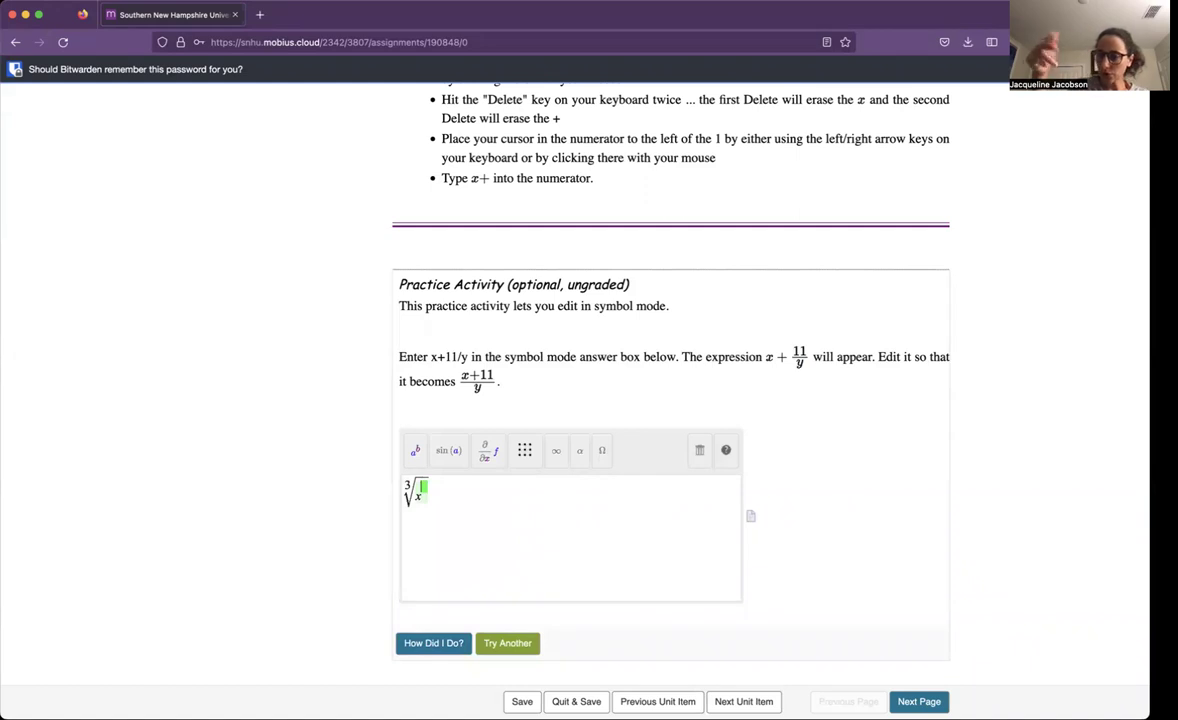
{"action": "type", "text": "2"}
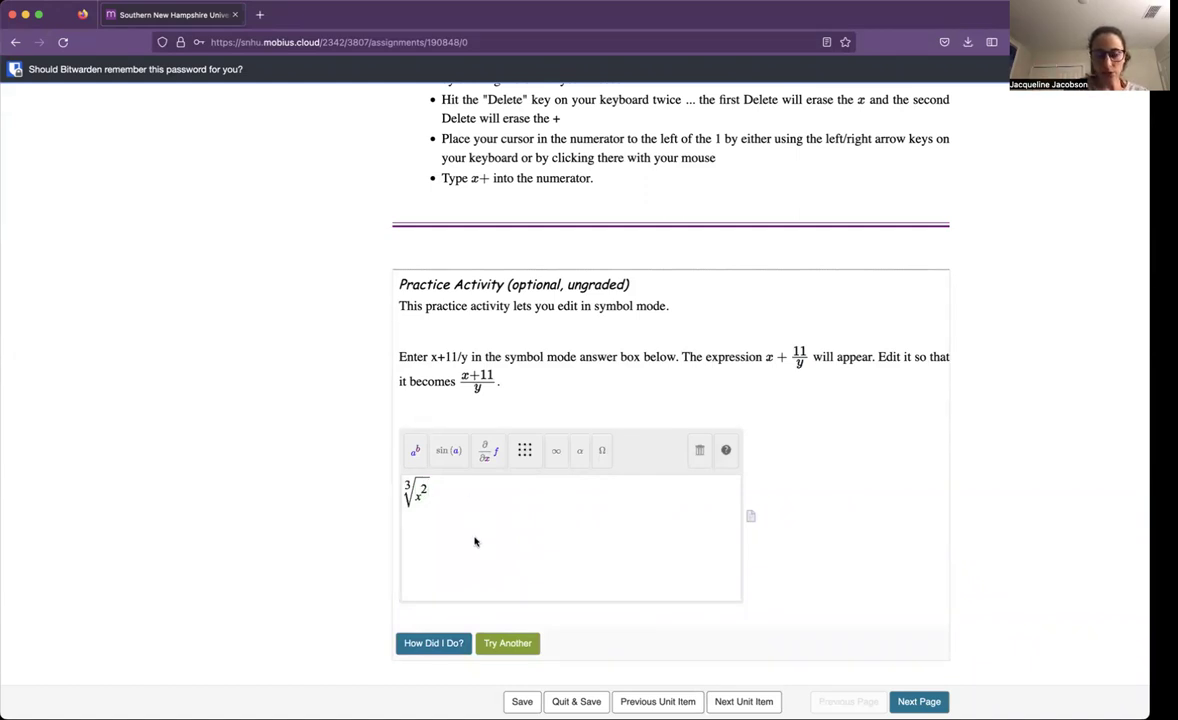
{"action": "type", "text": "y^2"}
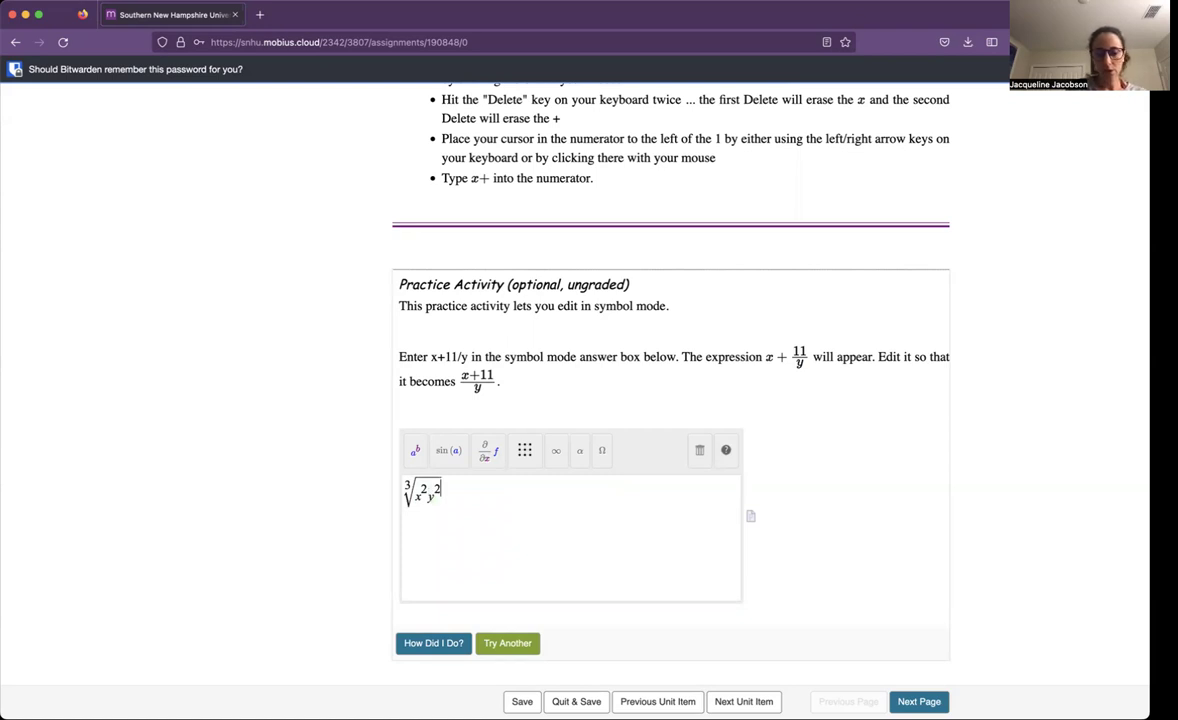
{"action": "left_click", "coordinate": [465, 492]}
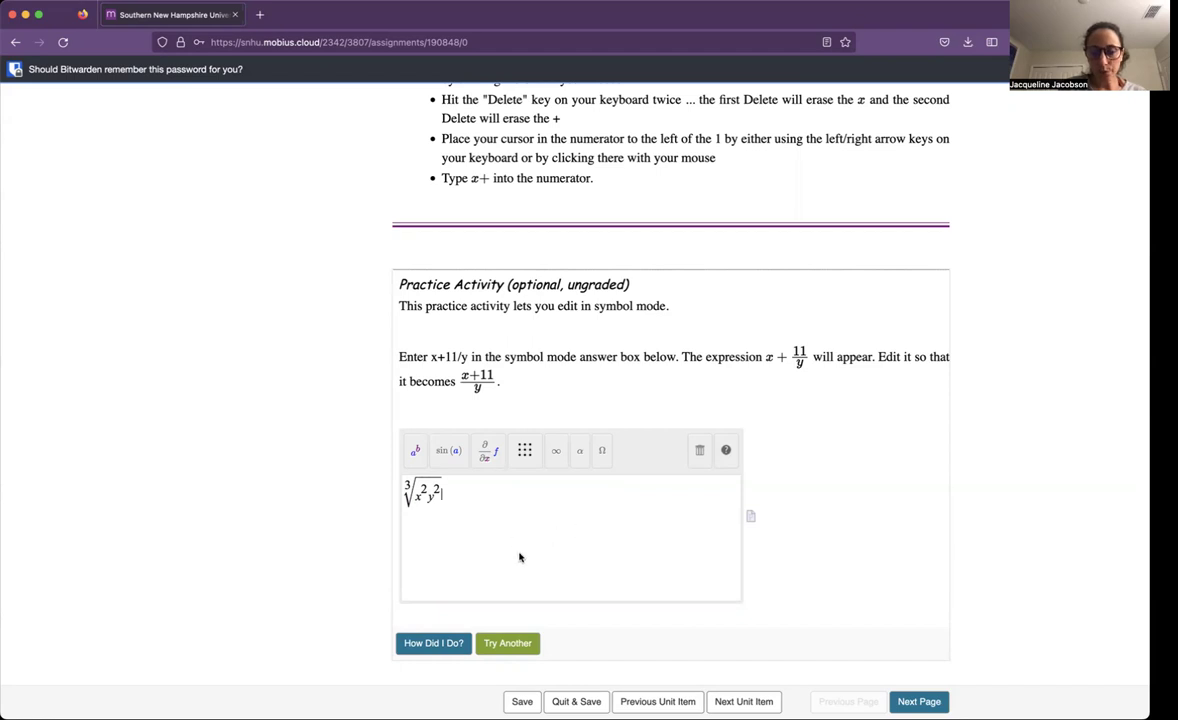
{"action": "key", "text": "Left"}
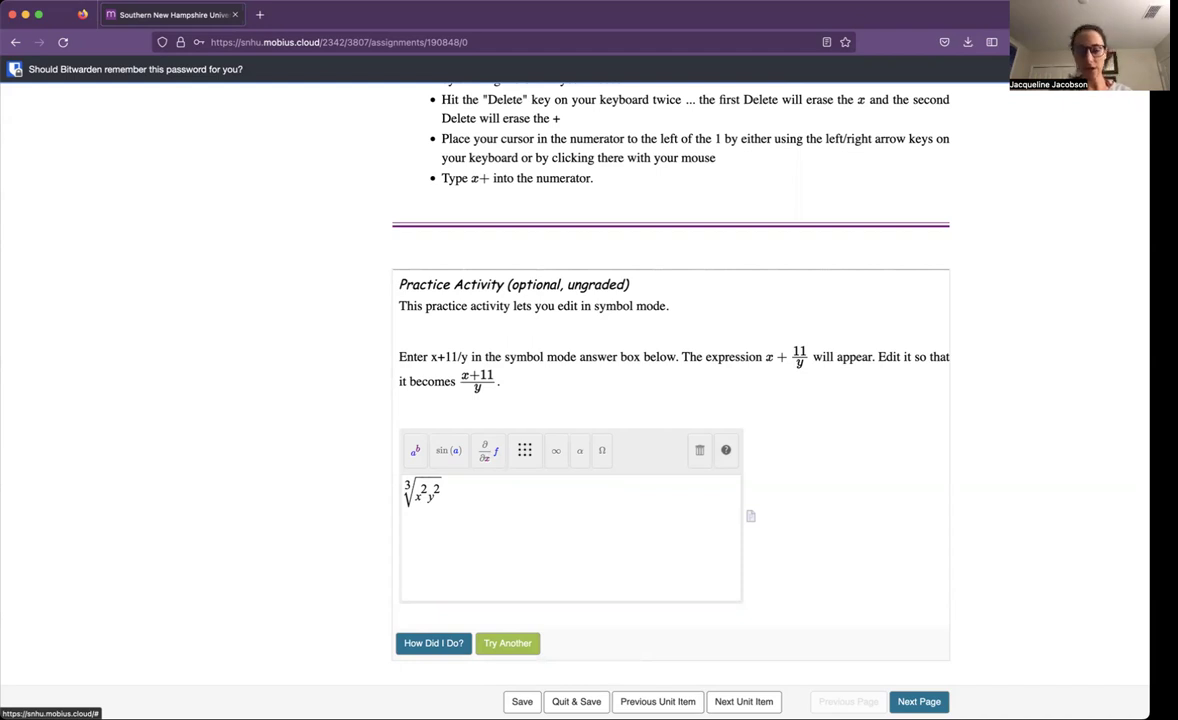
Delete the cube-root expression, briefly type x^2, then erase it to empty the box.
{"action": "left_click", "coordinate": [416, 451]}
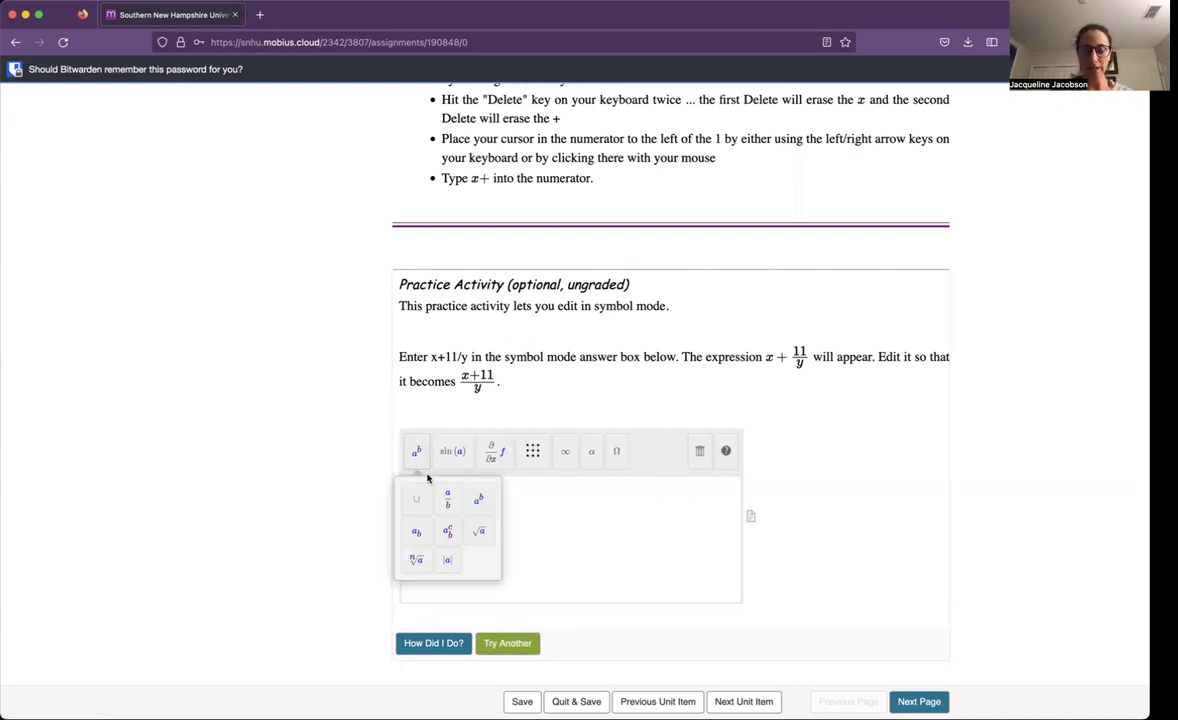
{"action": "left_click", "coordinate": [559, 499]}
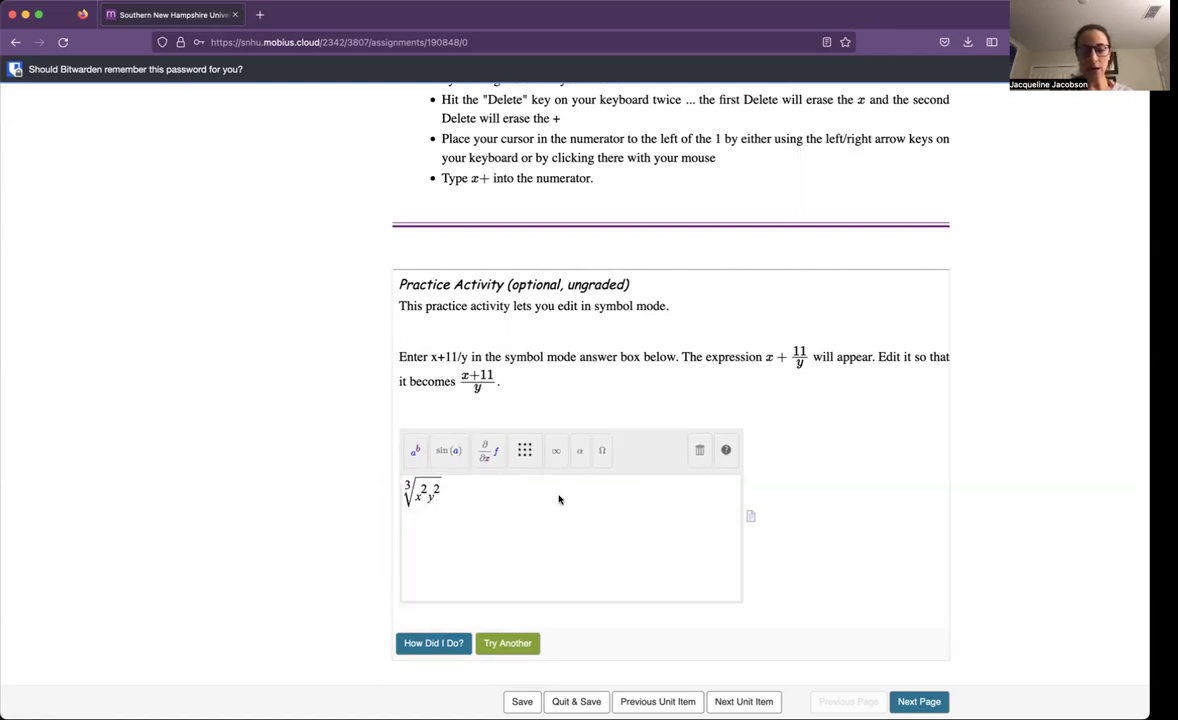
{"action": "key", "text": "BackSpace"}
{"action": "key", "text": "BackSpace"}
{"action": "key", "text": "BackSpace"}
{"action": "key", "text": "BackSpace"}
{"action": "key", "text": "BackSpace"}
{"action": "key", "text": "BackSpace"}
{"action": "type", "text": "x"}
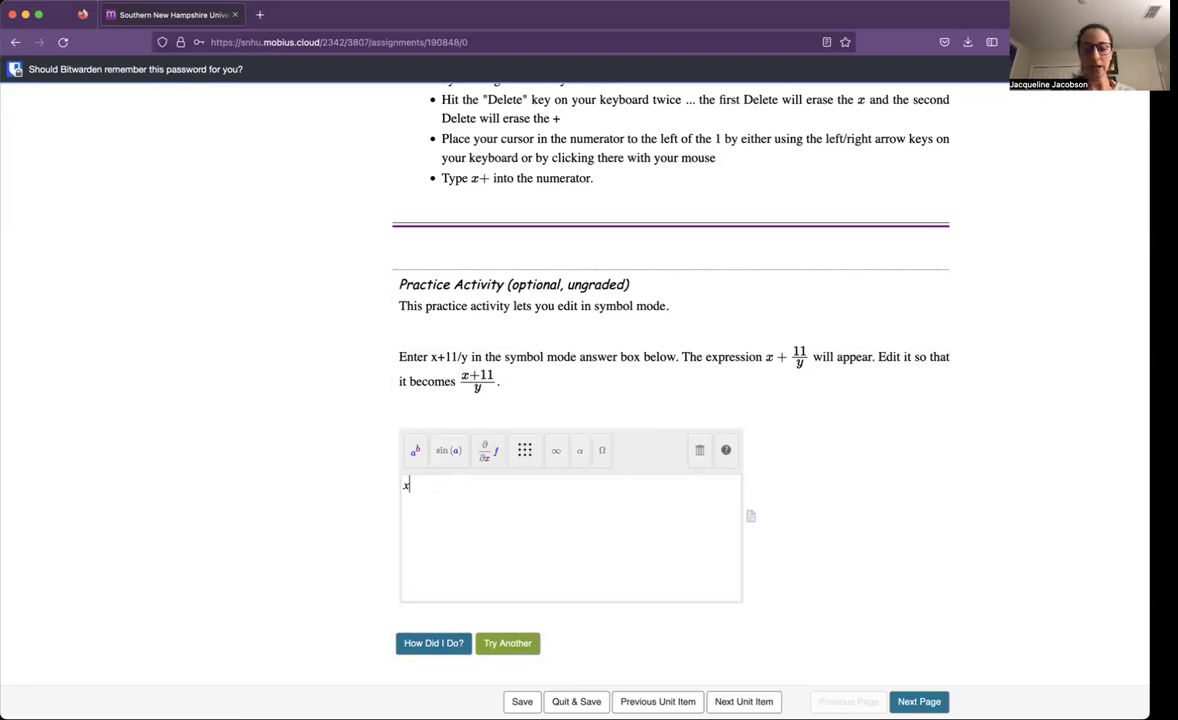
{"action": "type", "text": "^"}
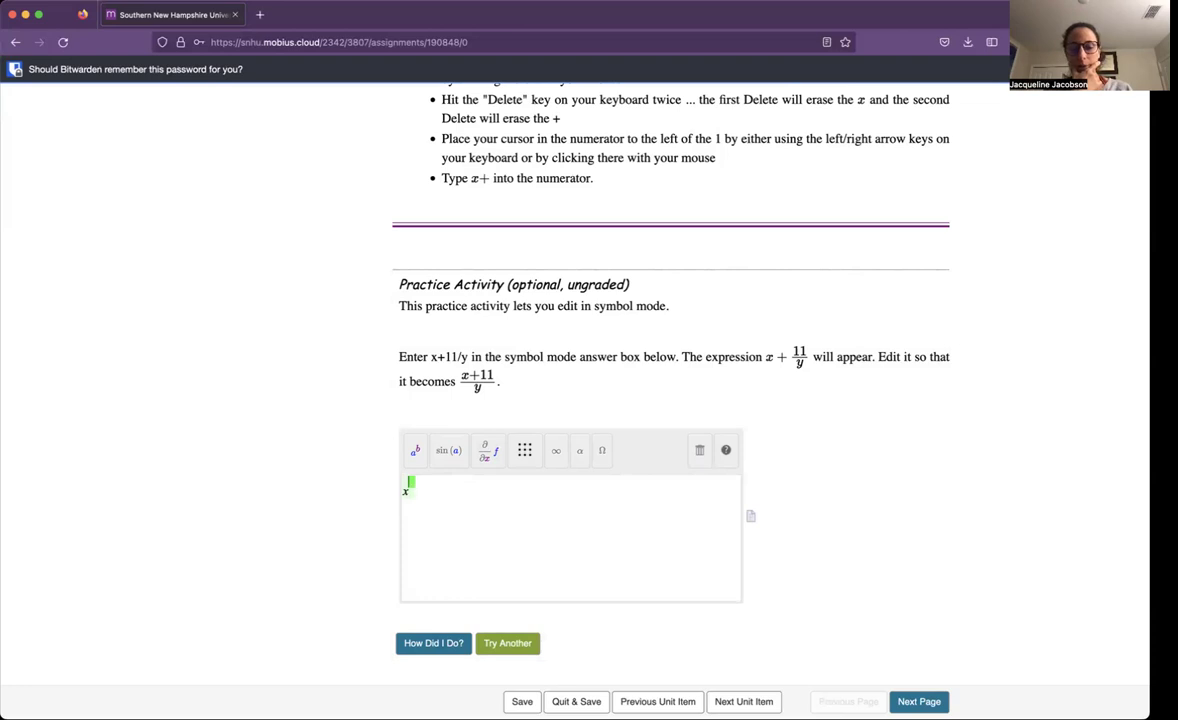
{"action": "type", "text": "2"}
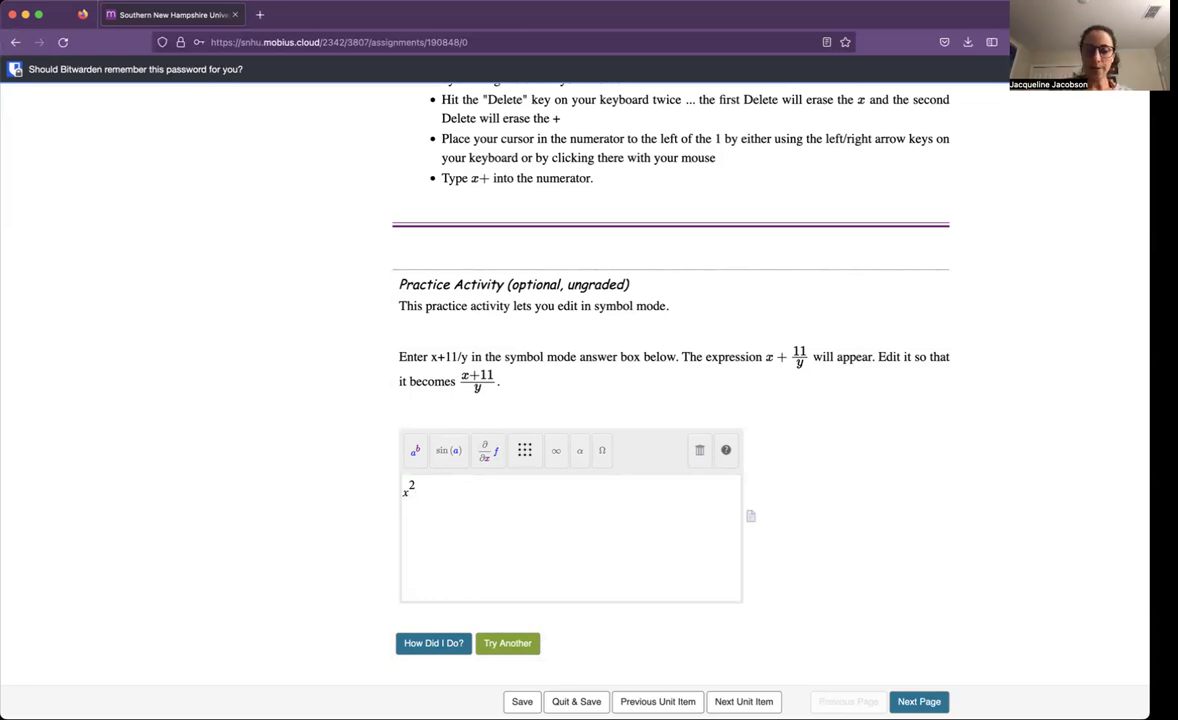
{"action": "key", "text": "BackSpace"}
{"action": "key", "text": "BackSpace"}
{"action": "key", "text": "BackSpace"}
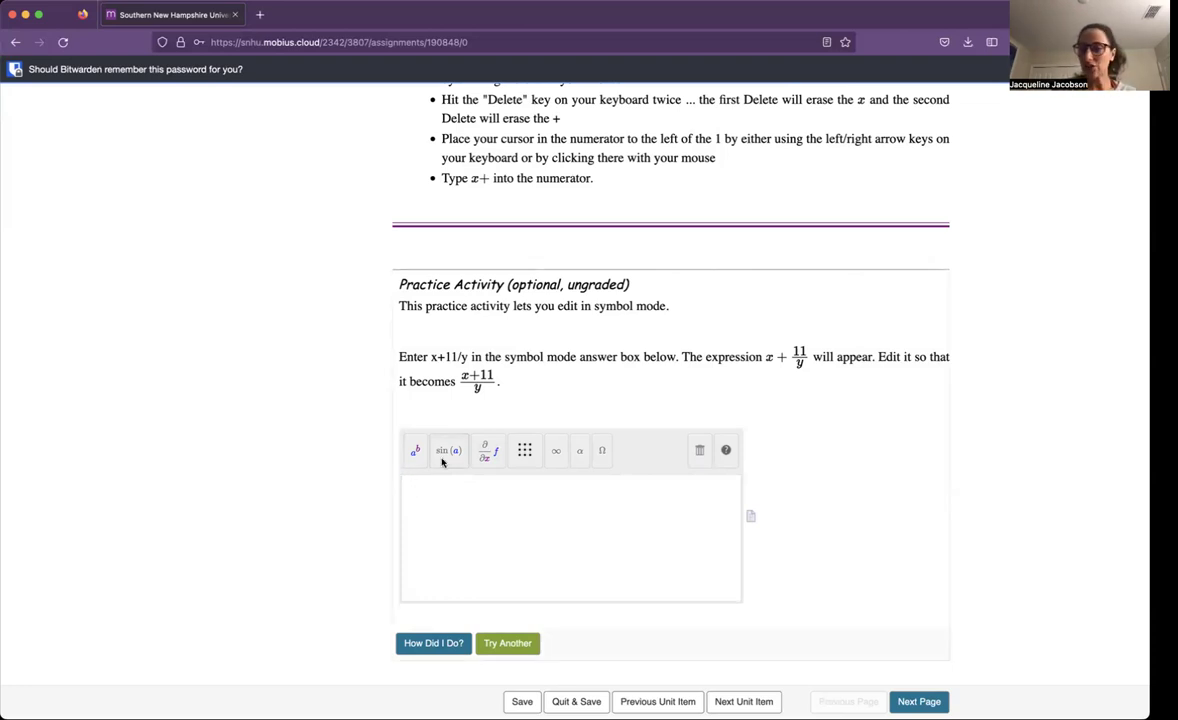
Enter x² with a power template, then erase it, leaving the box empty.
{"action": "left_click", "coordinate": [413, 458]}
{"action": "left_click", "coordinate": [487, 510]}
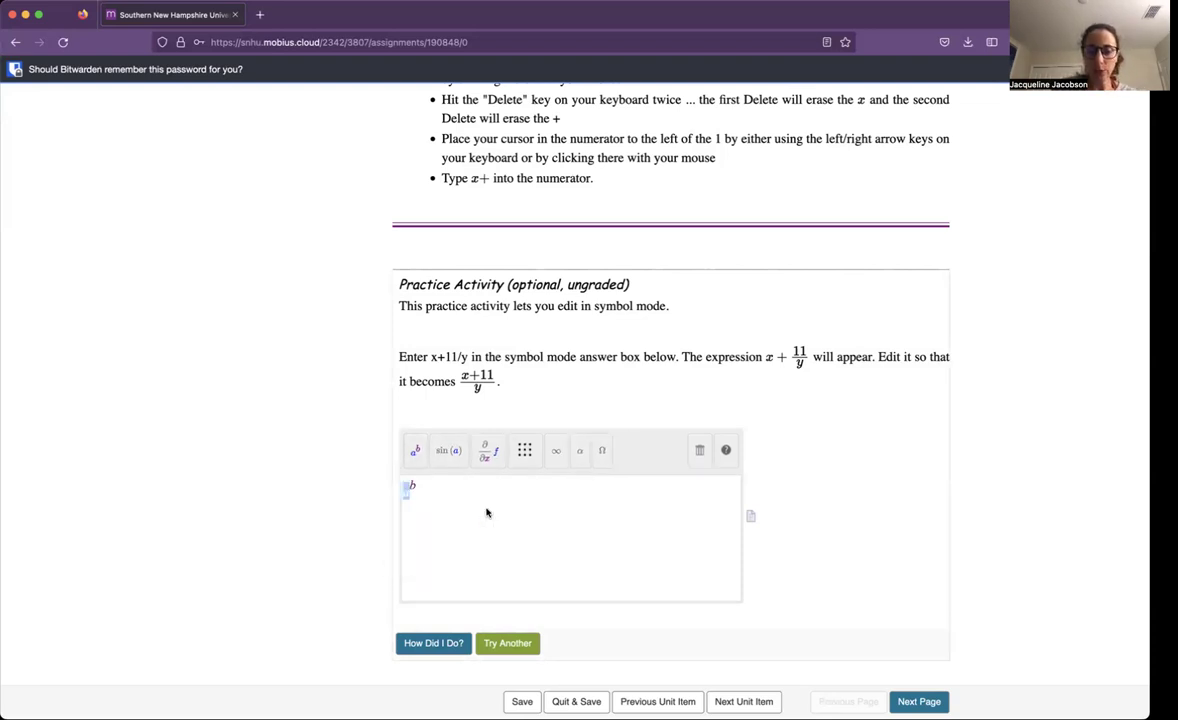
{"action": "left_click", "coordinate": [408, 494]}
{"action": "type", "text": "x"}
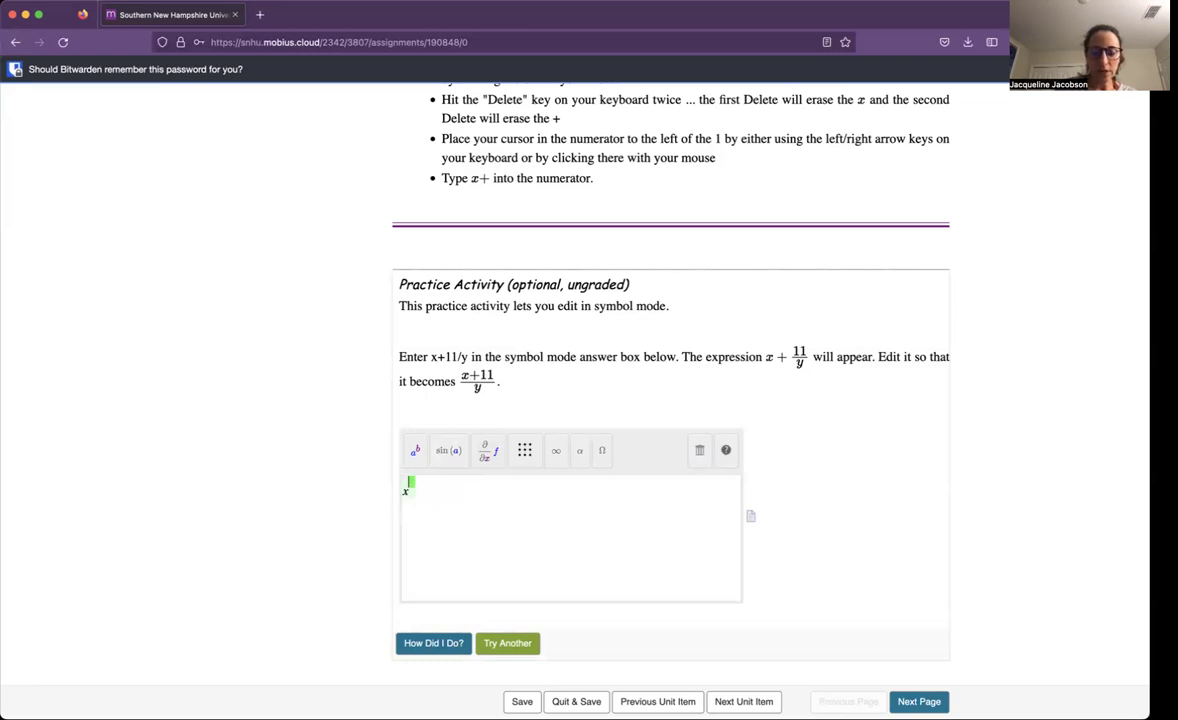
{"action": "type", "text": "2"}
{"action": "key", "text": "BackSpace"}
{"action": "key", "text": "BackSpace"}
{"action": "key", "text": "BackSpace"}
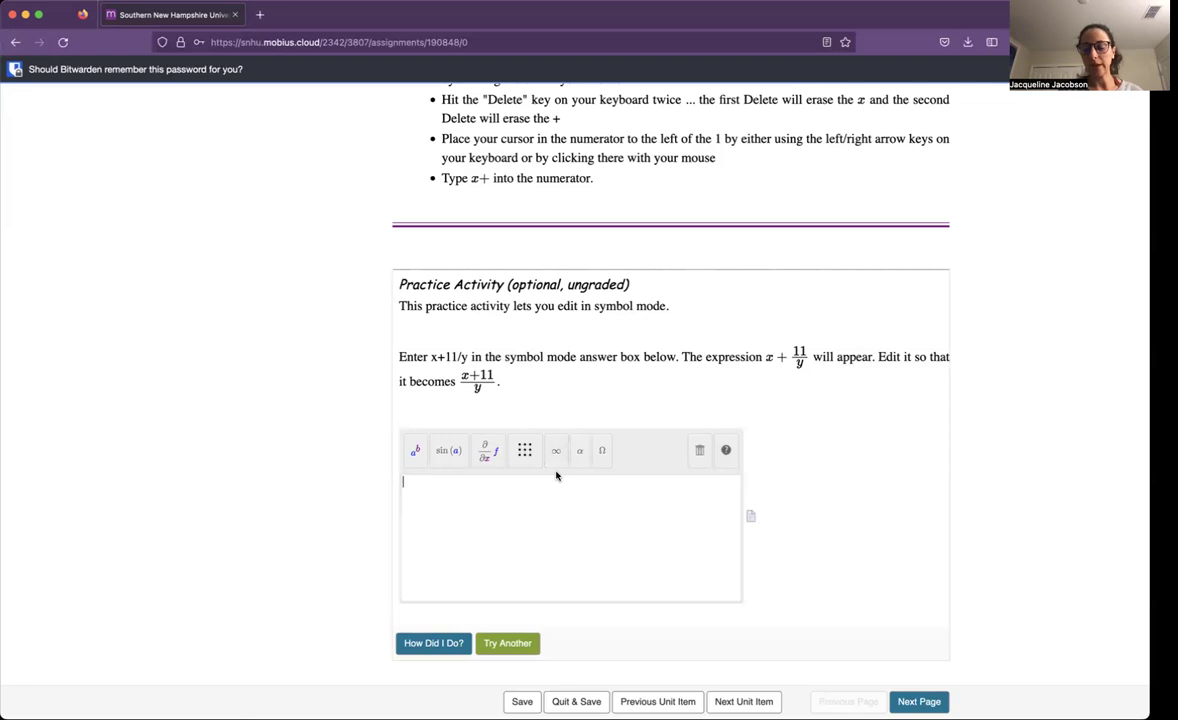
Enter the first interval (−∞, 4) using the infinity symbol.
{"action": "type", "text": "("}
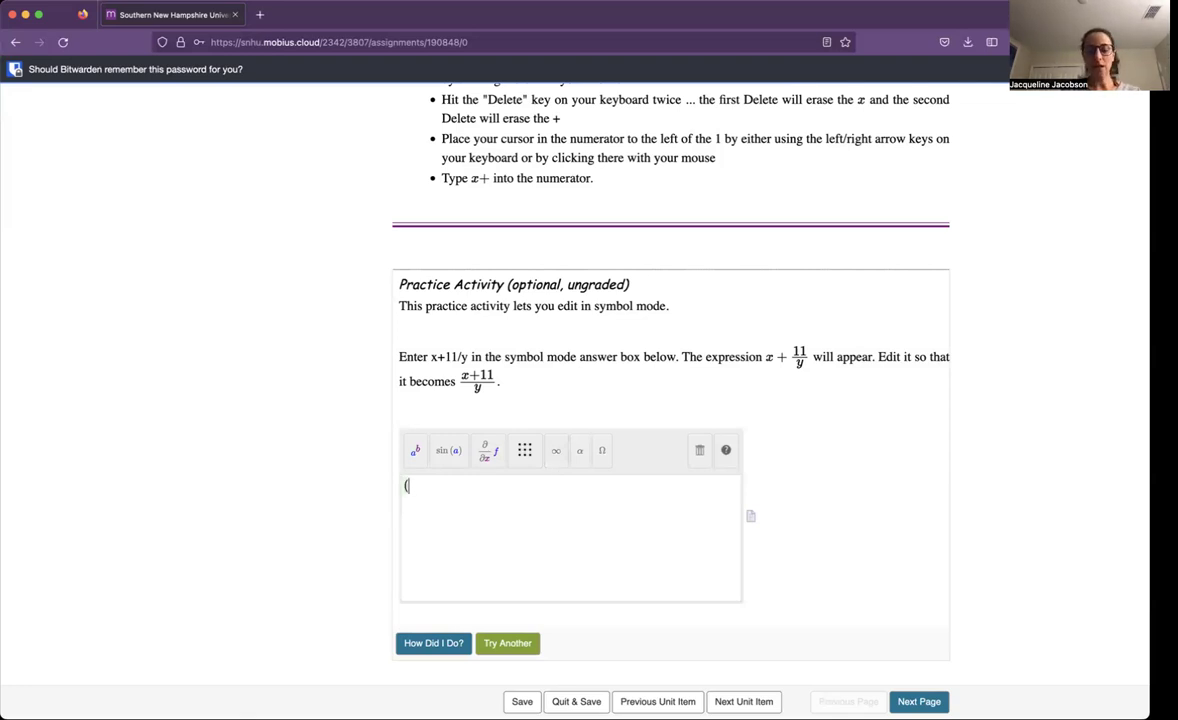
{"action": "type", "text": "-"}
{"action": "mouse_move", "coordinate": [560, 456]}
{"action": "left_click", "coordinate": [578, 491]}
{"action": "type", "text": ",4"}
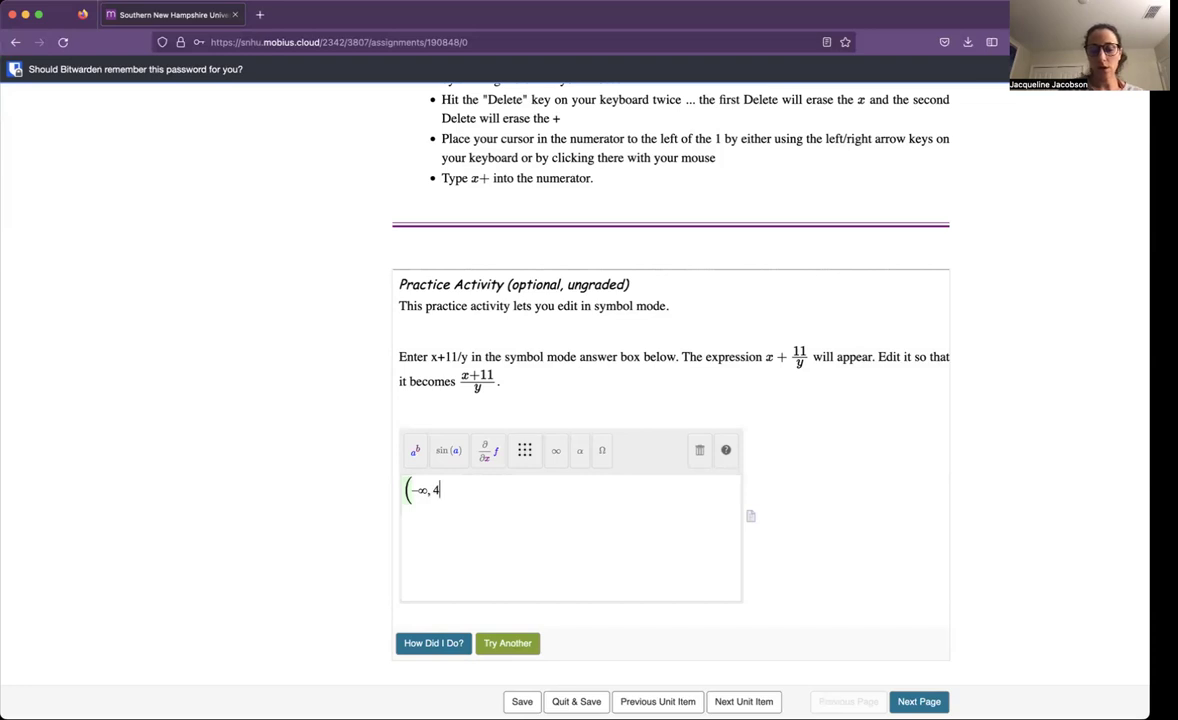
{"action": "type", "text": ")"}
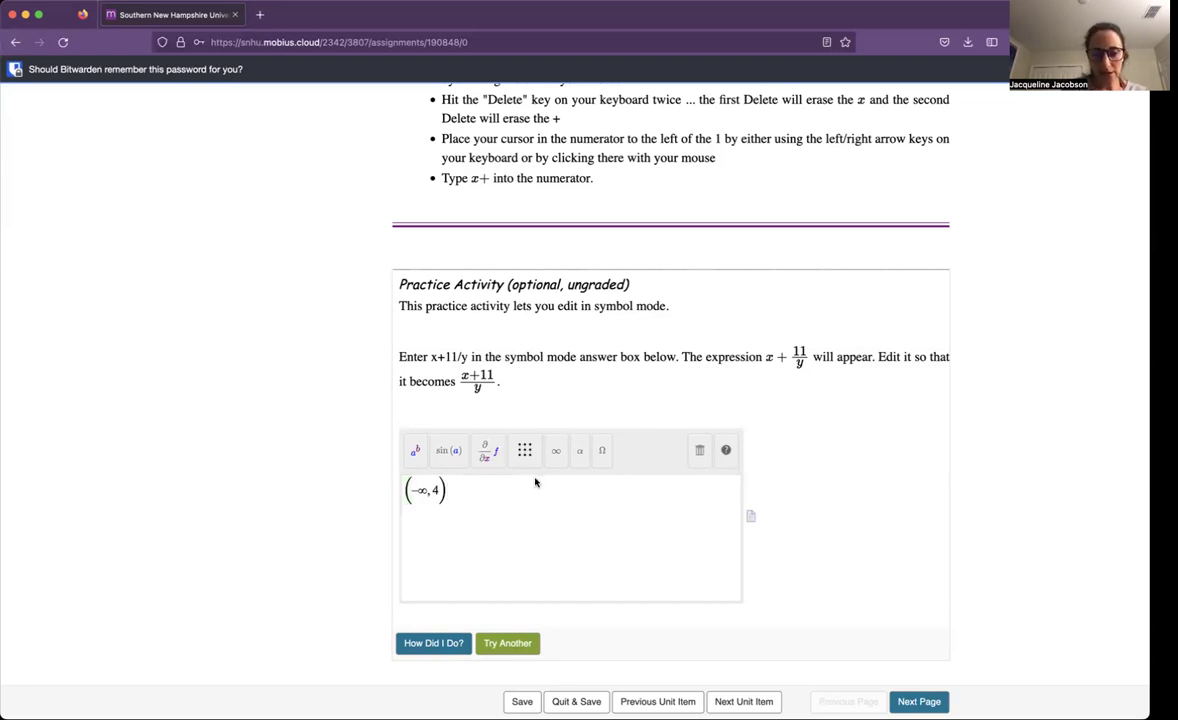
Add a union symbol followed by the interval (4, ∞).
{"action": "left_click", "coordinate": [415, 451]}
{"action": "left_click", "coordinate": [410, 505]}
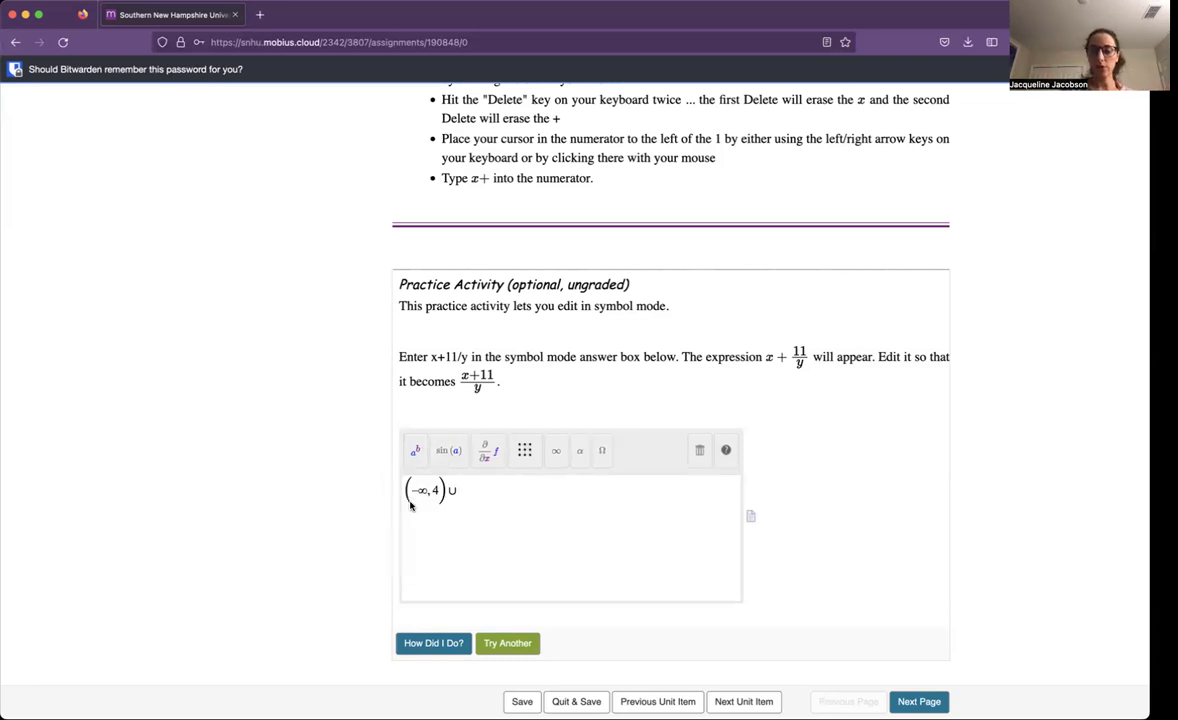
{"action": "type", "text": "(4,"}
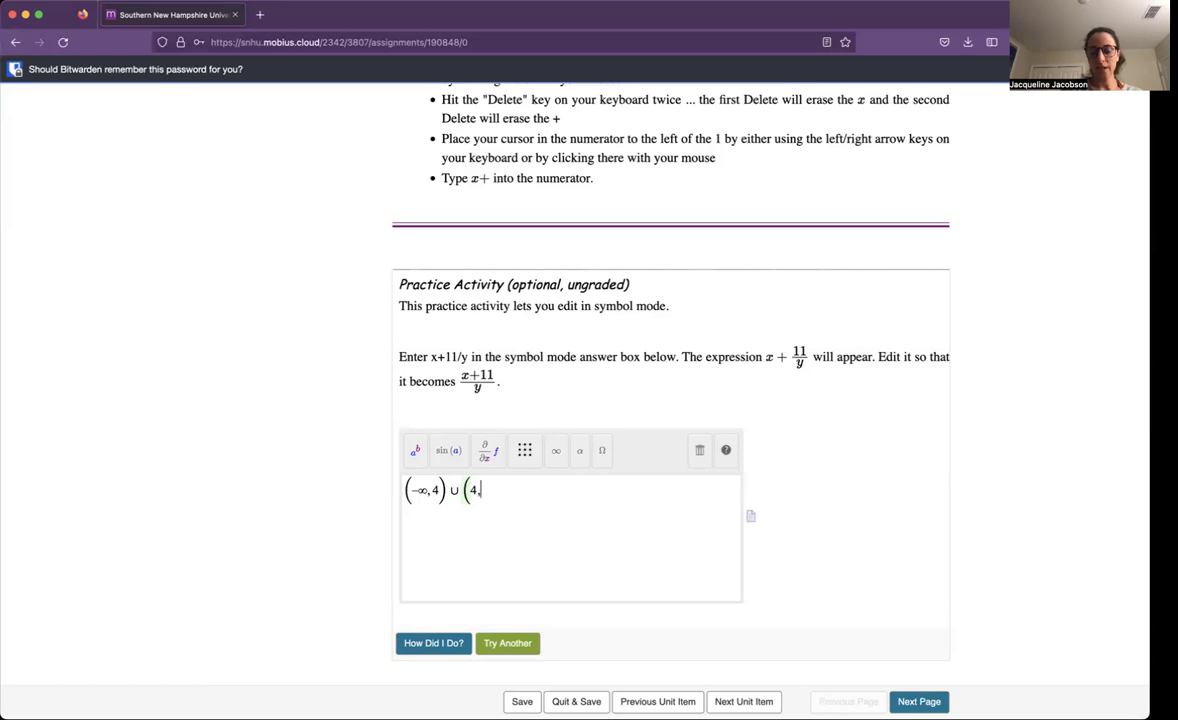
{"action": "left_click", "coordinate": [556, 450]}
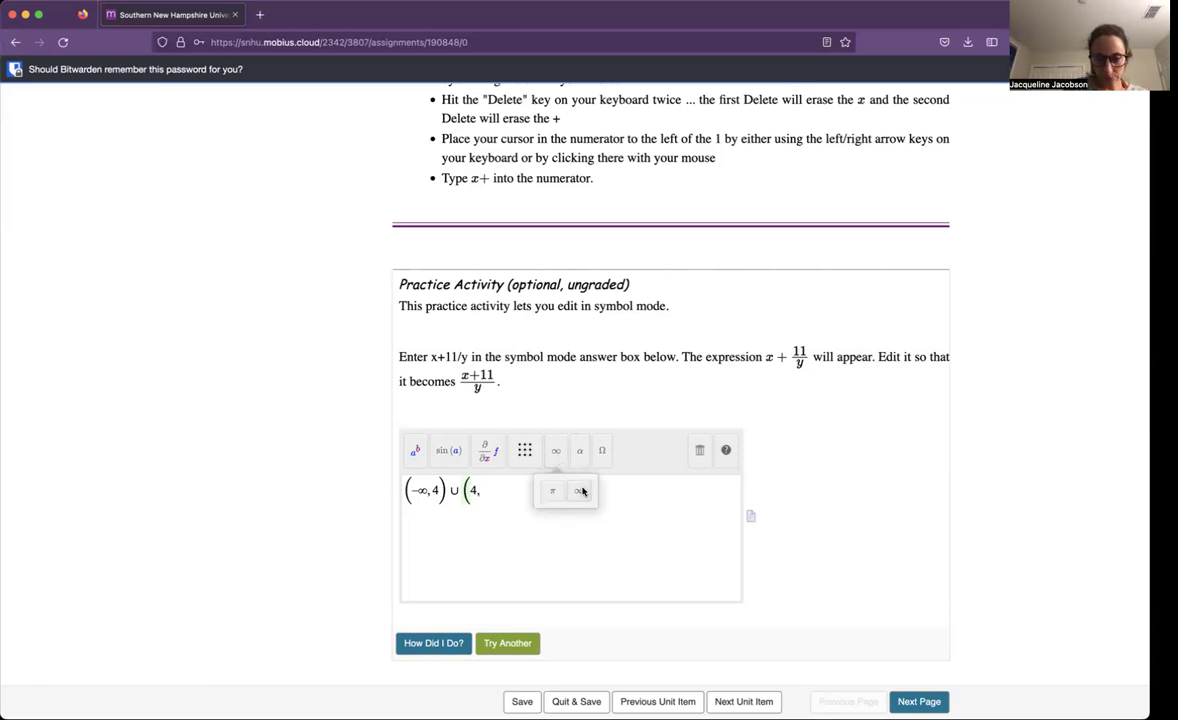
{"action": "left_click", "coordinate": [580, 490]}
{"action": "type", "text": ")"}
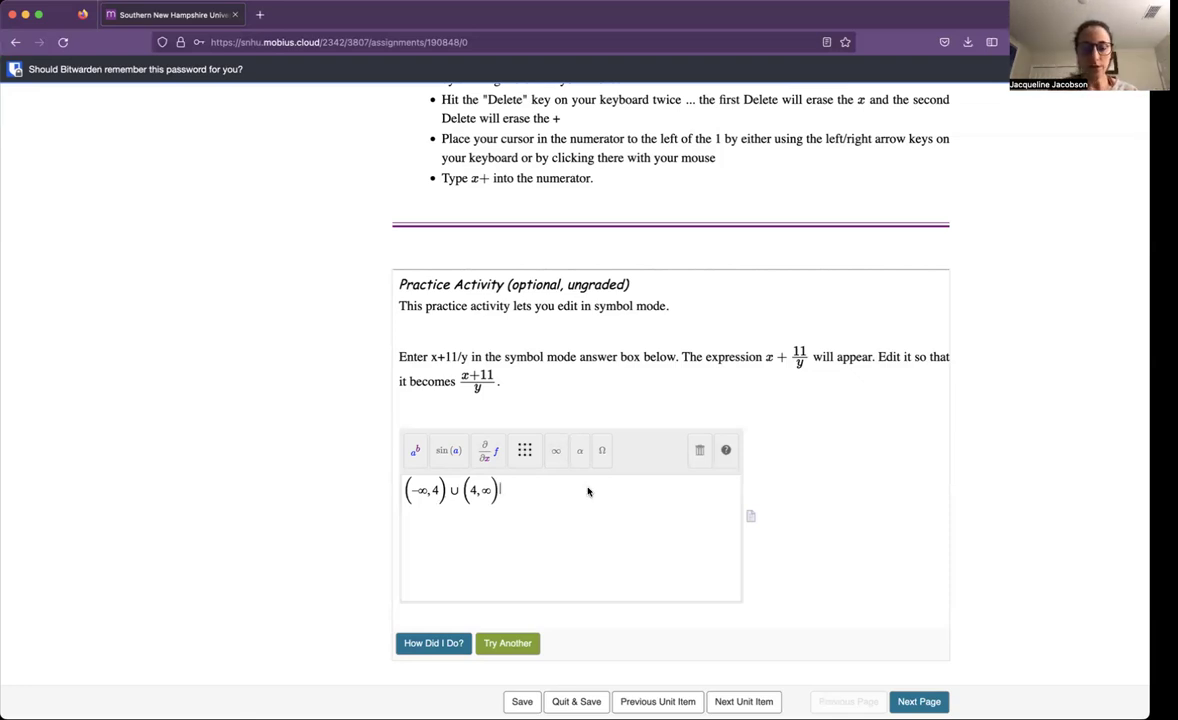
Select and delete the union answer, clearing the box.
{"action": "left_click_drag", "start_coordinate": [539, 489], "coordinate": [431, 489]}
{"action": "key", "text": "BackSpace"}
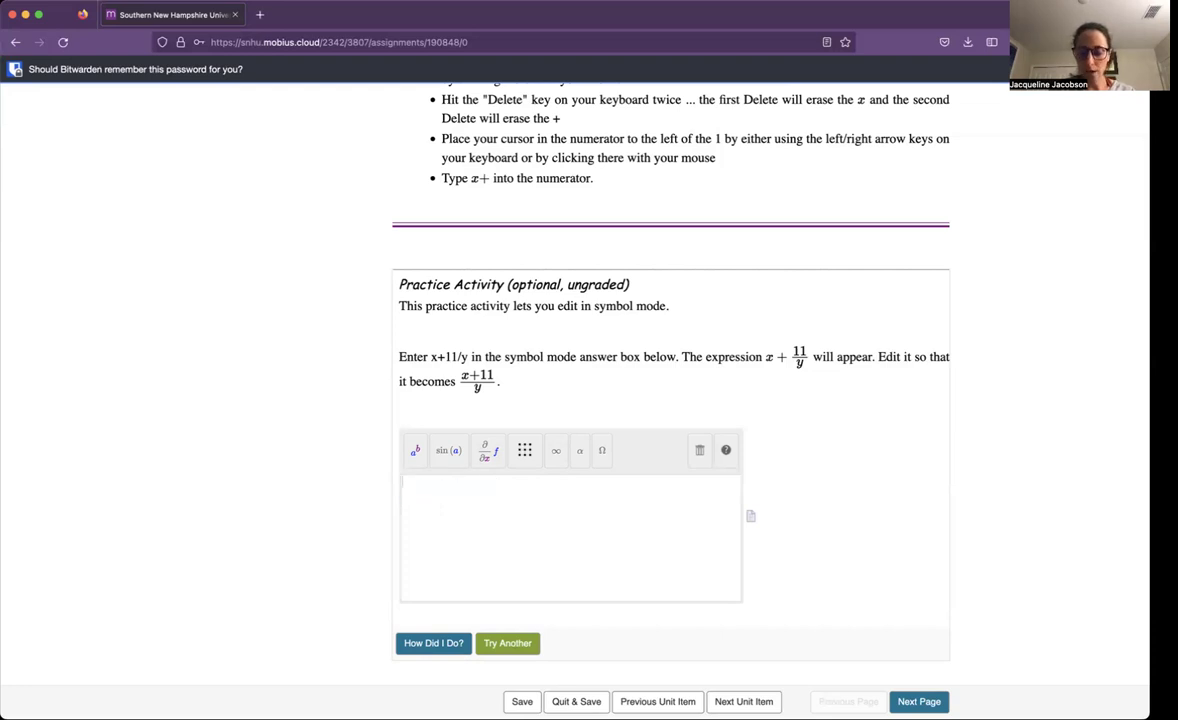
{"action": "type", "text": "("}
{"action": "key", "text": "BackSpace"}
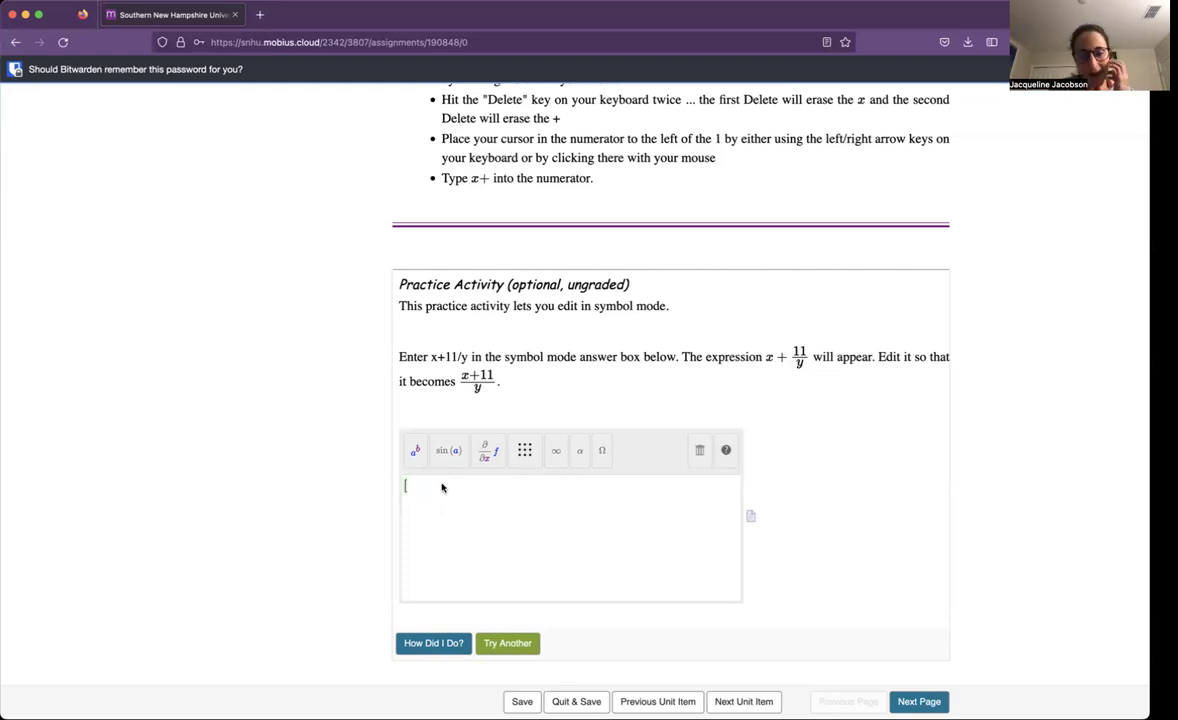
Enter the half-closed interval [−2, ∞), then start erasing it.
{"action": "type", "text": "[-2,"}
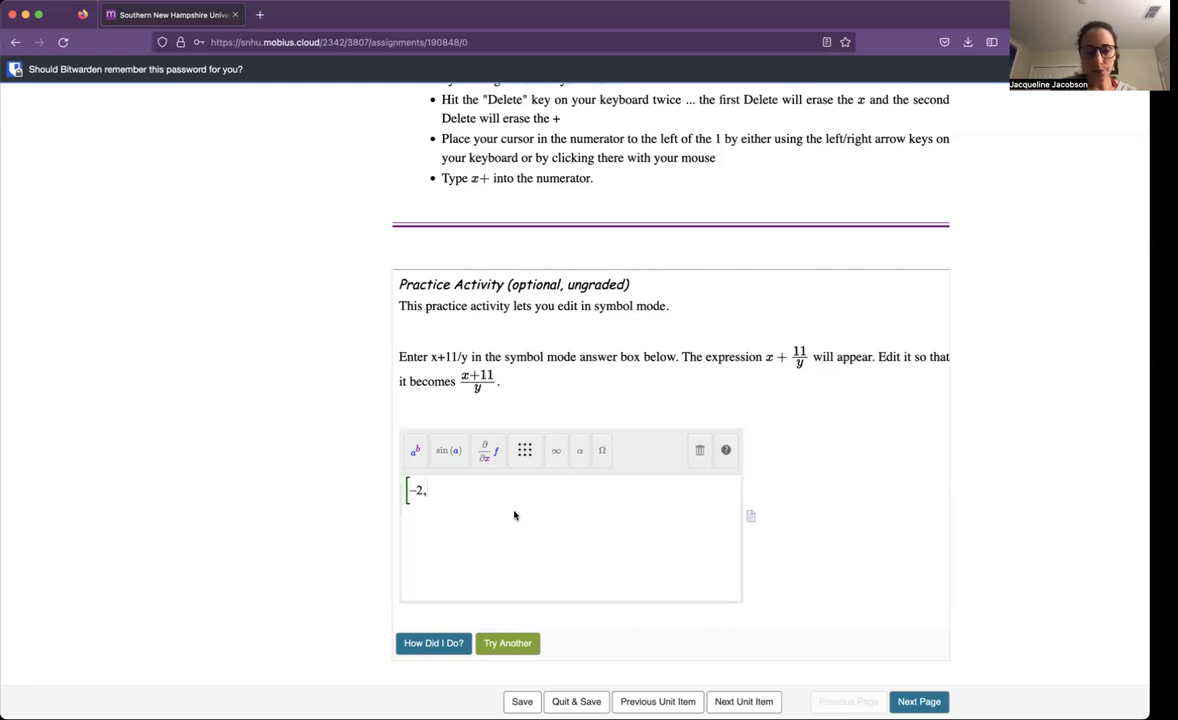
{"action": "left_click", "coordinate": [556, 450]}
{"action": "left_click", "coordinate": [574, 488]}
{"action": "type", "text": ")"}
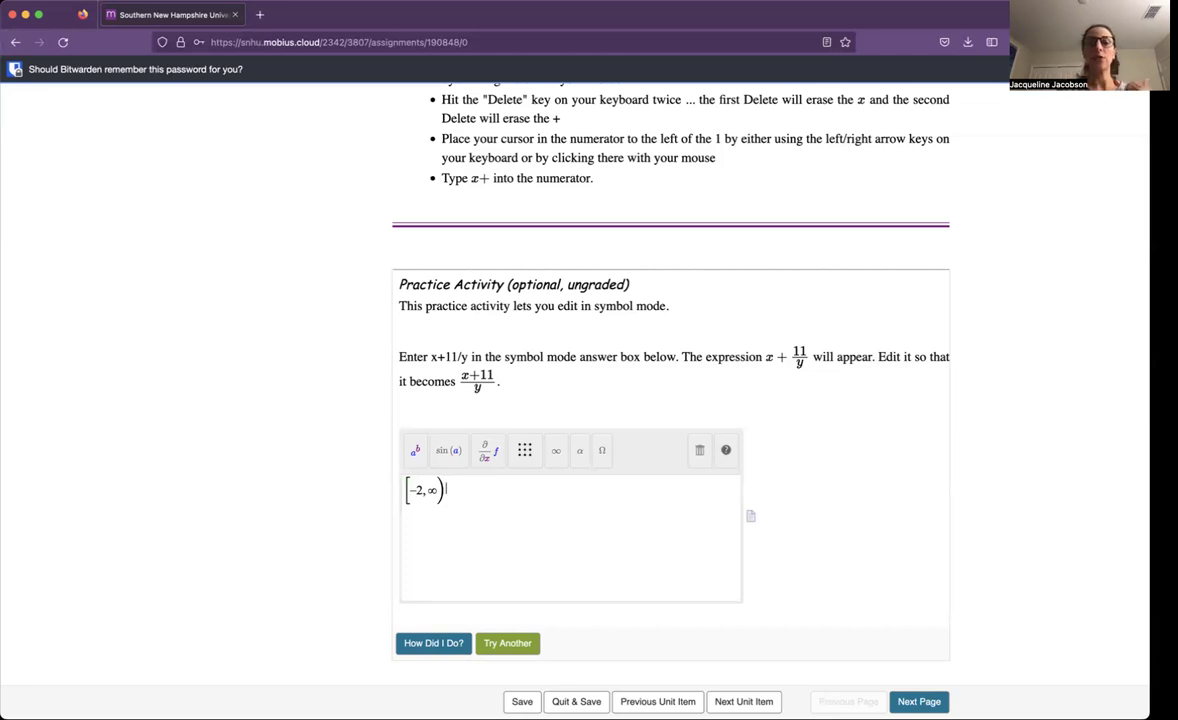
{"action": "key", "text": "BackSpace"}
{"action": "key", "text": "BackSpace"}
{"action": "key", "text": "BackSpace"}
{"action": "key", "text": "BackSpace"}
{"action": "key", "text": "BackSpace"}
{"action": "key", "text": "BackSpace"}
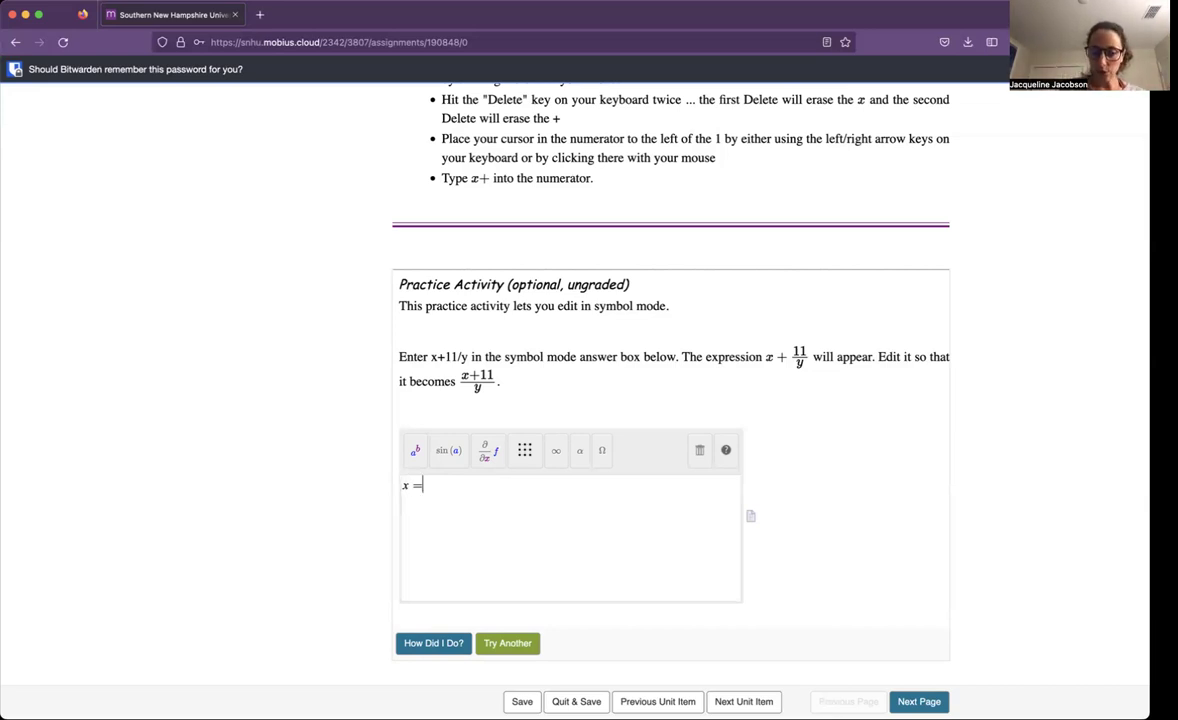
Insert a fraction after x = and type −b in its numerator.
{"action": "left_click", "coordinate": [414, 455]}
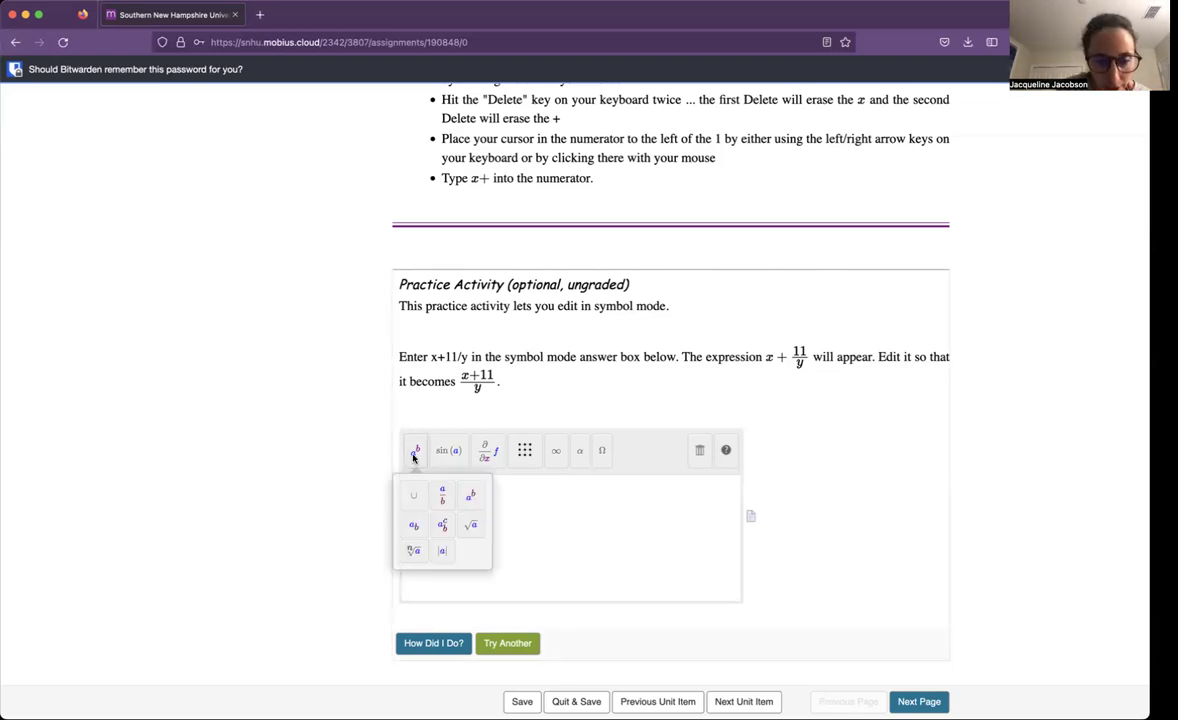
{"action": "left_click", "coordinate": [442, 494]}
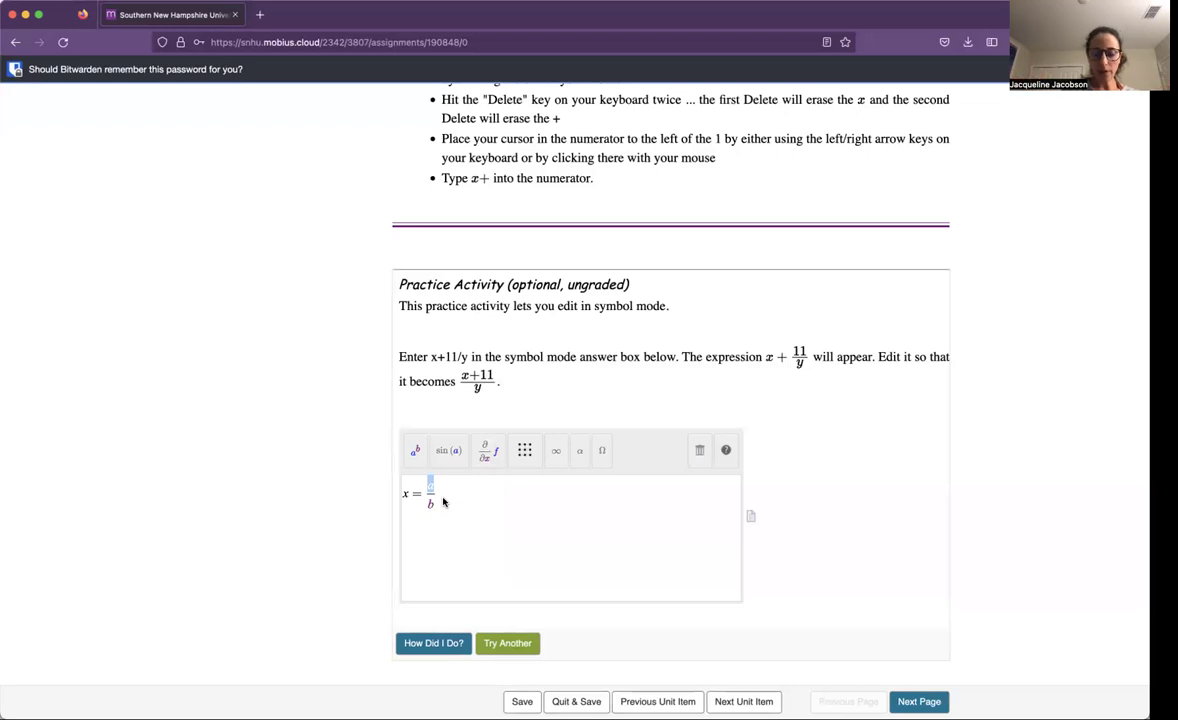
{"action": "type", "text": "-b"}
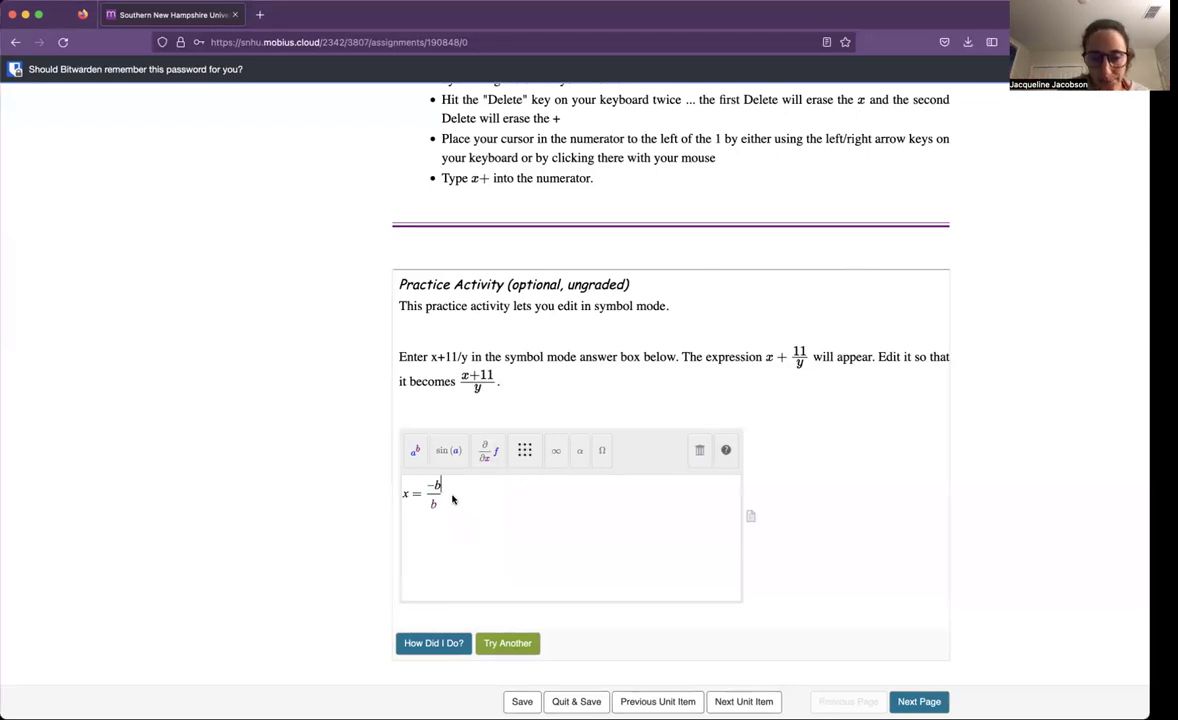
{"action": "left_click", "coordinate": [490, 453]}
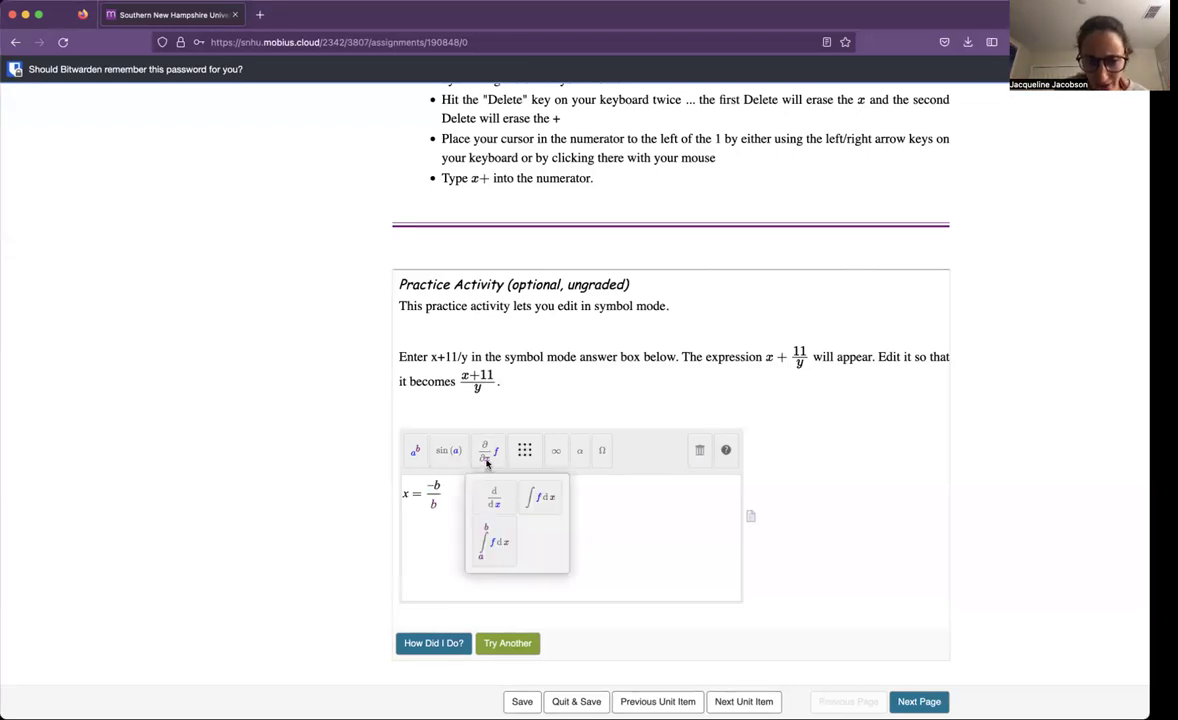
{"action": "left_click", "coordinate": [521, 457]}
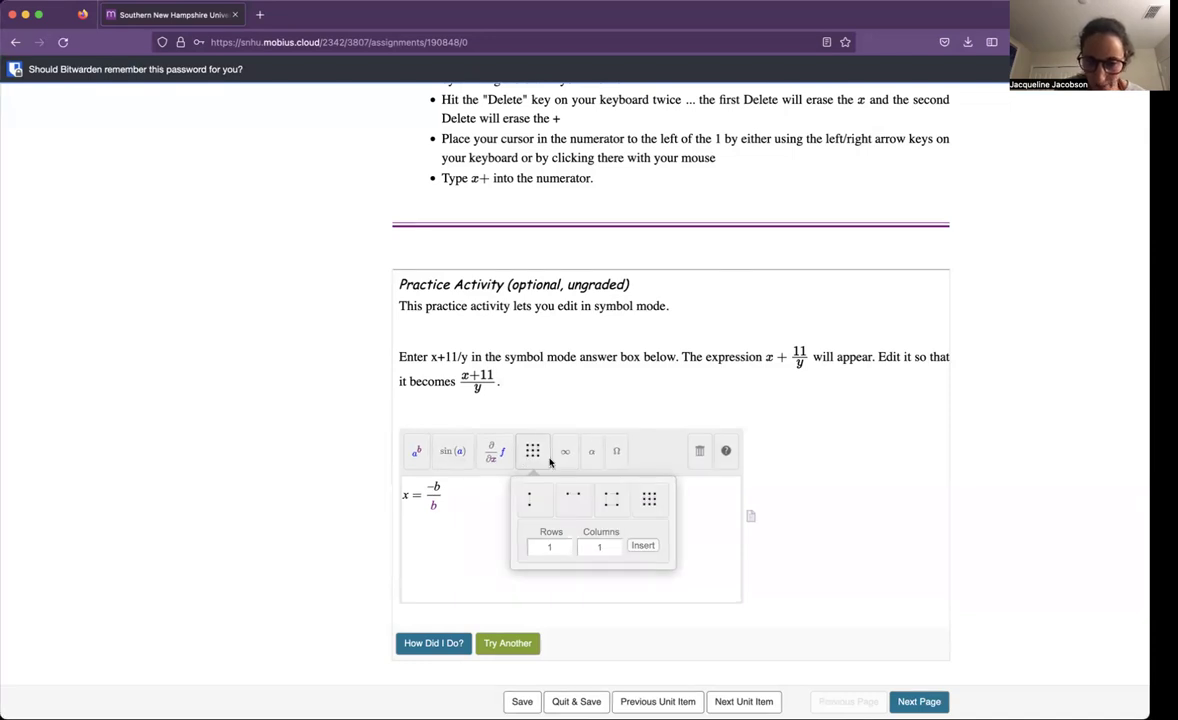
{"action": "left_click", "coordinate": [558, 451]}
{"action": "left_click", "coordinate": [590, 452]}
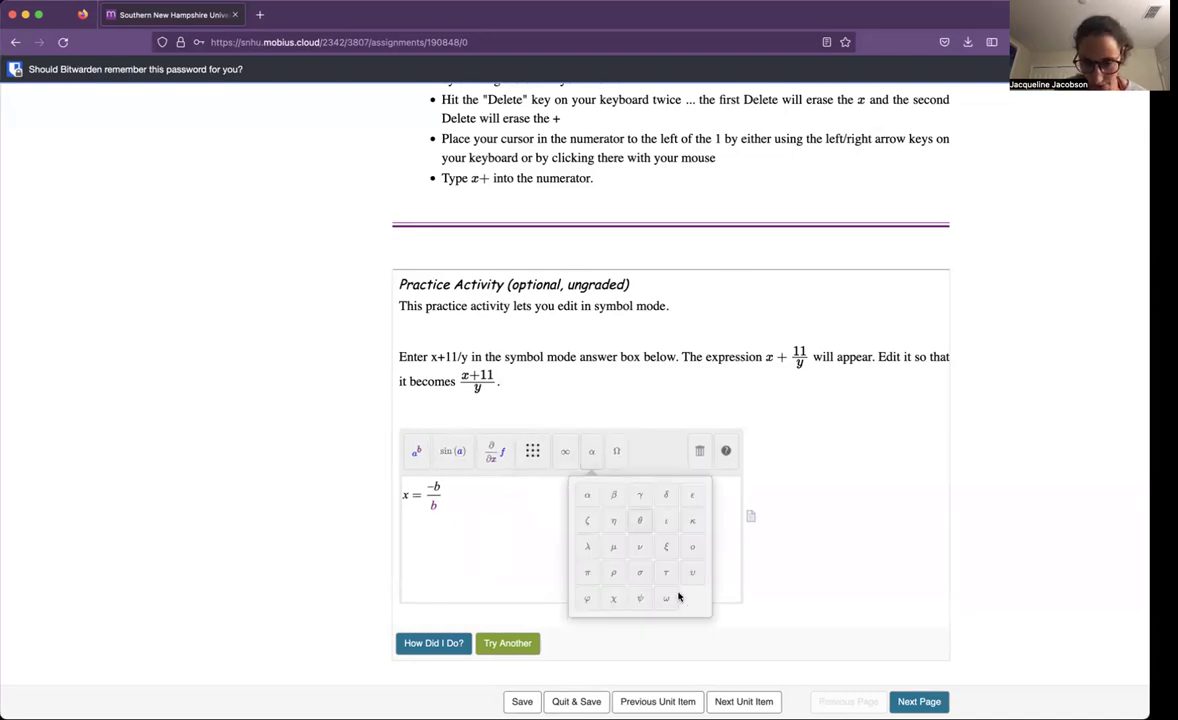
{"action": "left_click", "coordinate": [618, 452]}
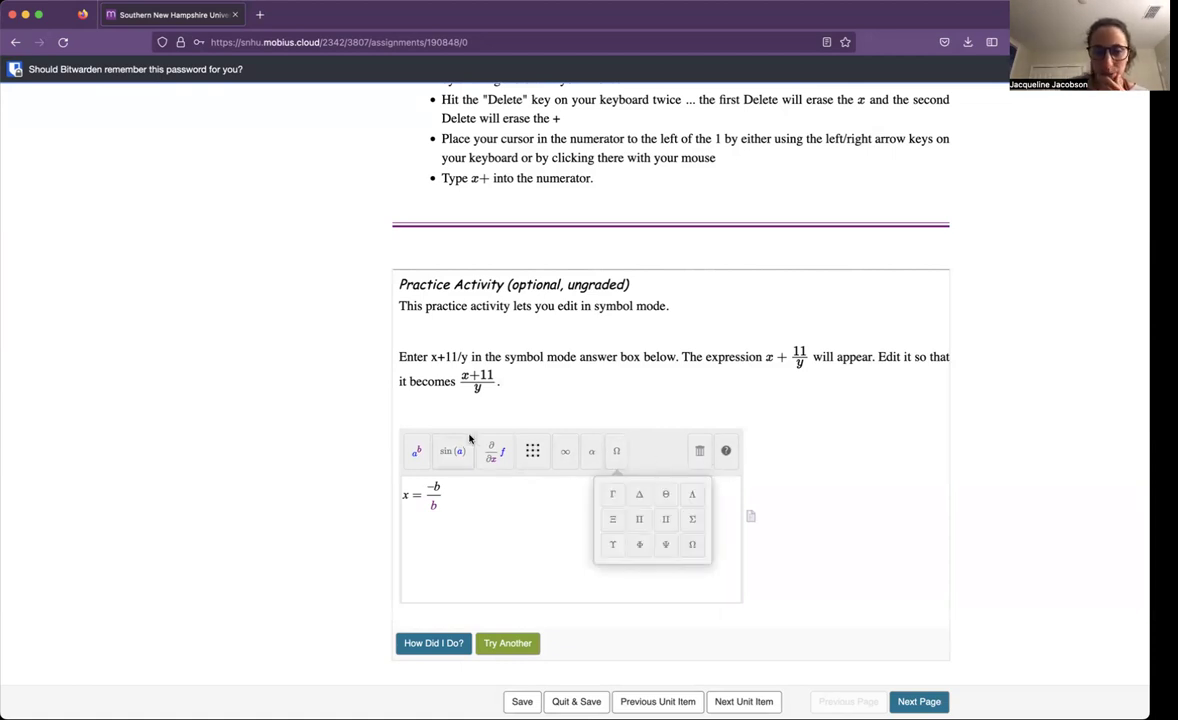
{"action": "left_click", "coordinate": [455, 452]}
{"action": "left_click", "coordinate": [481, 451]}
{"action": "left_click", "coordinate": [414, 451]}
{"action": "left_click", "coordinate": [552, 531]}
{"action": "key", "text": "Down"}
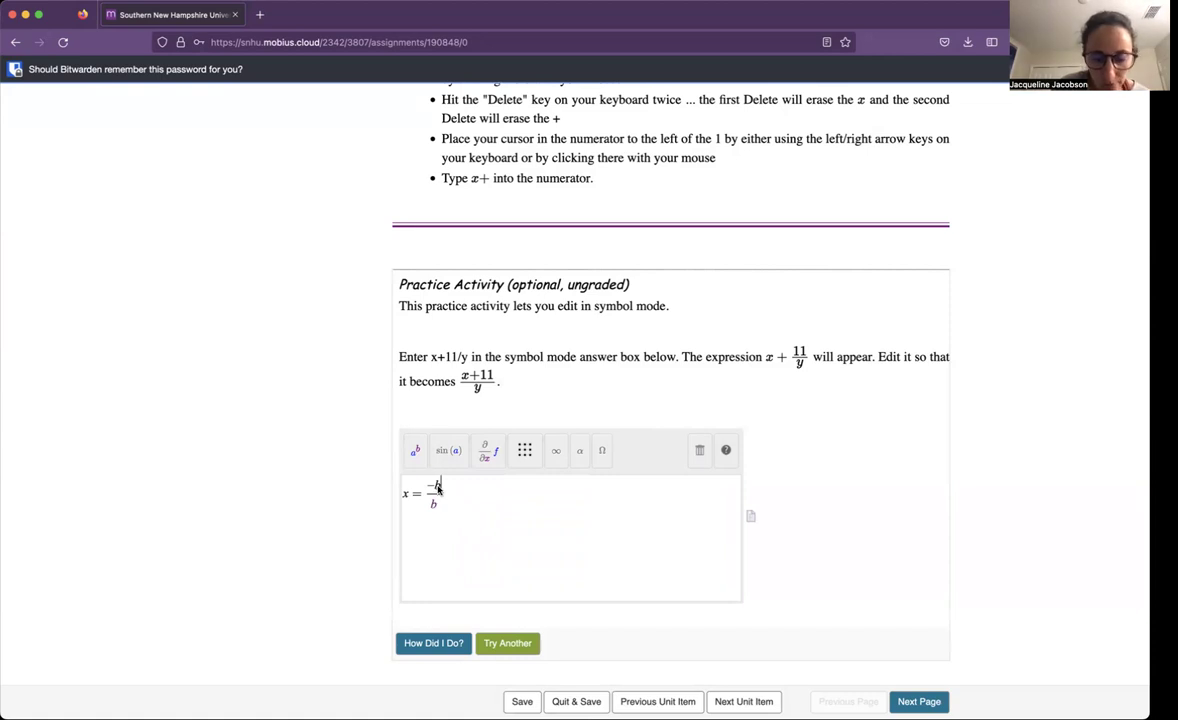
Complete the numerator −b+√(b²−4ac) over 2a, then append ', x =' after the fraction.
{"action": "left_click", "coordinate": [438, 487]}
{"action": "type", "text": "+"}
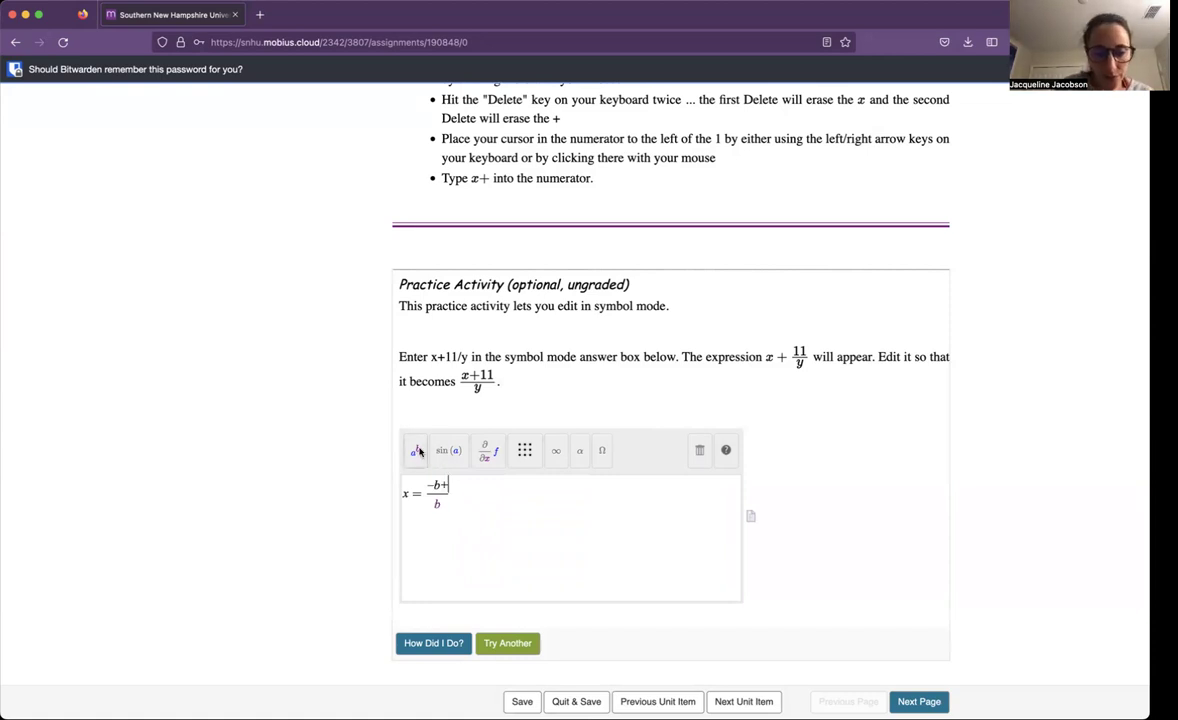
{"action": "left_click", "coordinate": [415, 450]}
{"action": "left_click", "coordinate": [479, 523]}
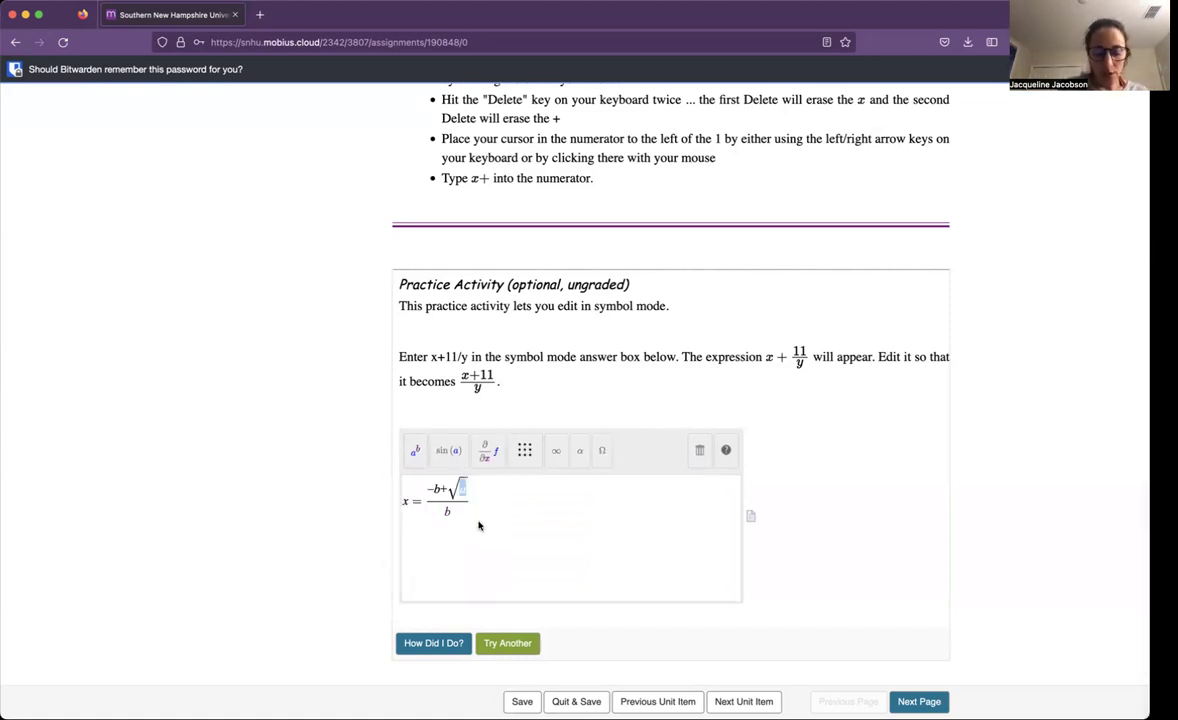
{"action": "type", "text": "b^2"}
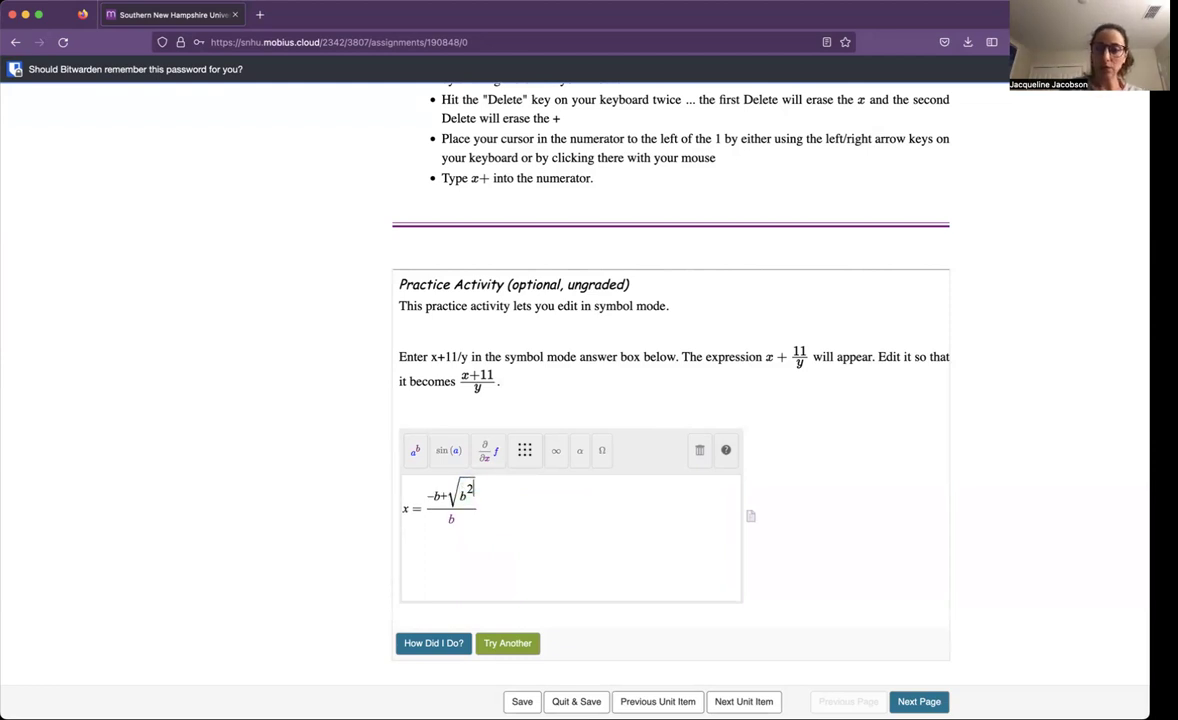
{"action": "type", "text": "-4ac"}
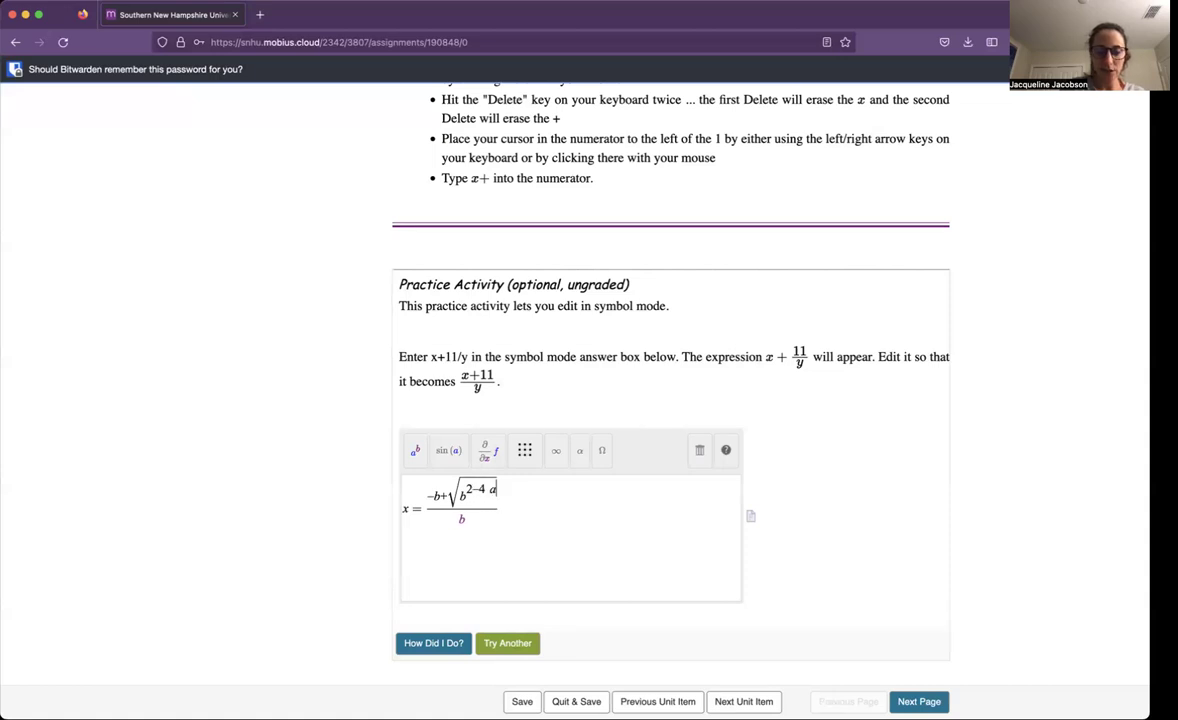
{"action": "key", "text": "BackSpace"}
{"action": "key", "text": "BackSpace"}
{"action": "key", "text": "BackSpace"}
{"action": "key", "text": "BackSpace"}
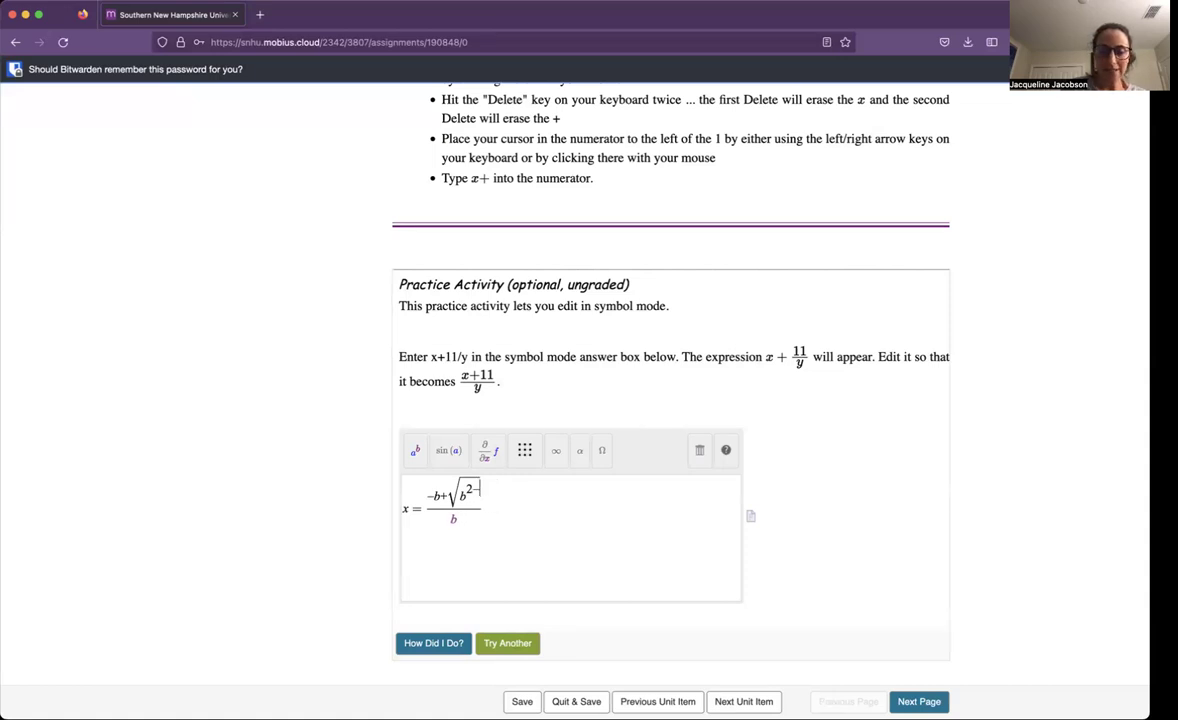
{"action": "type", "text": "-4ac"}
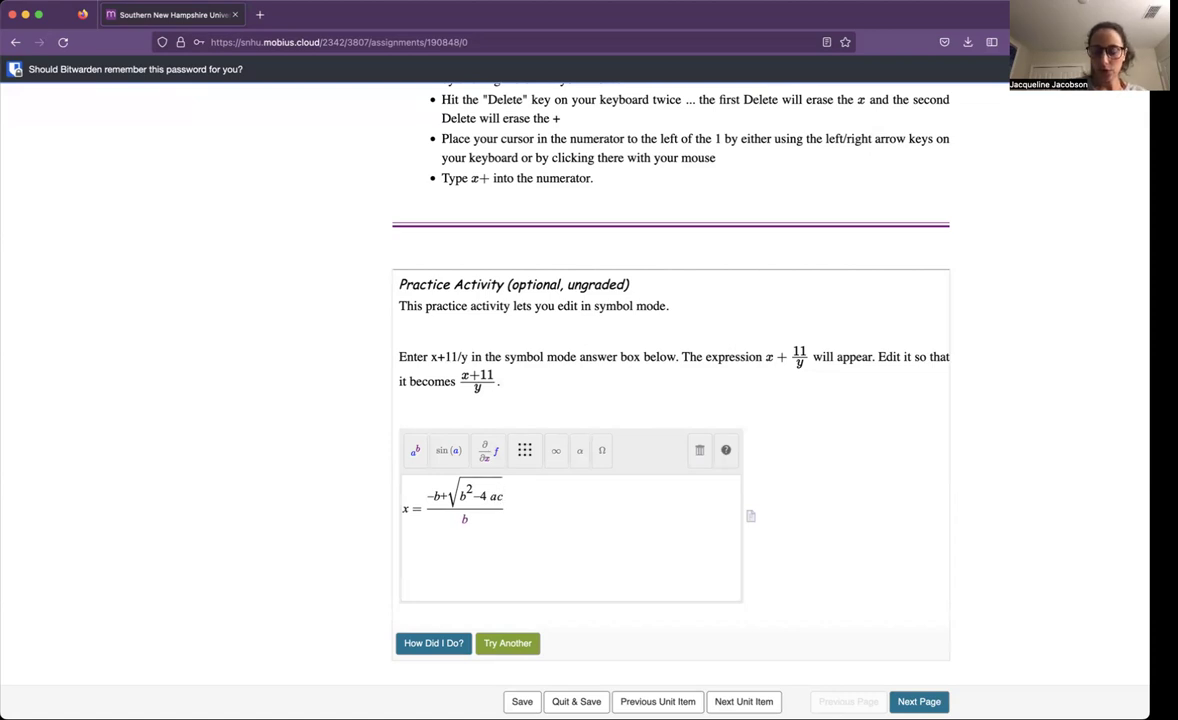
{"action": "type", "text": "a"}
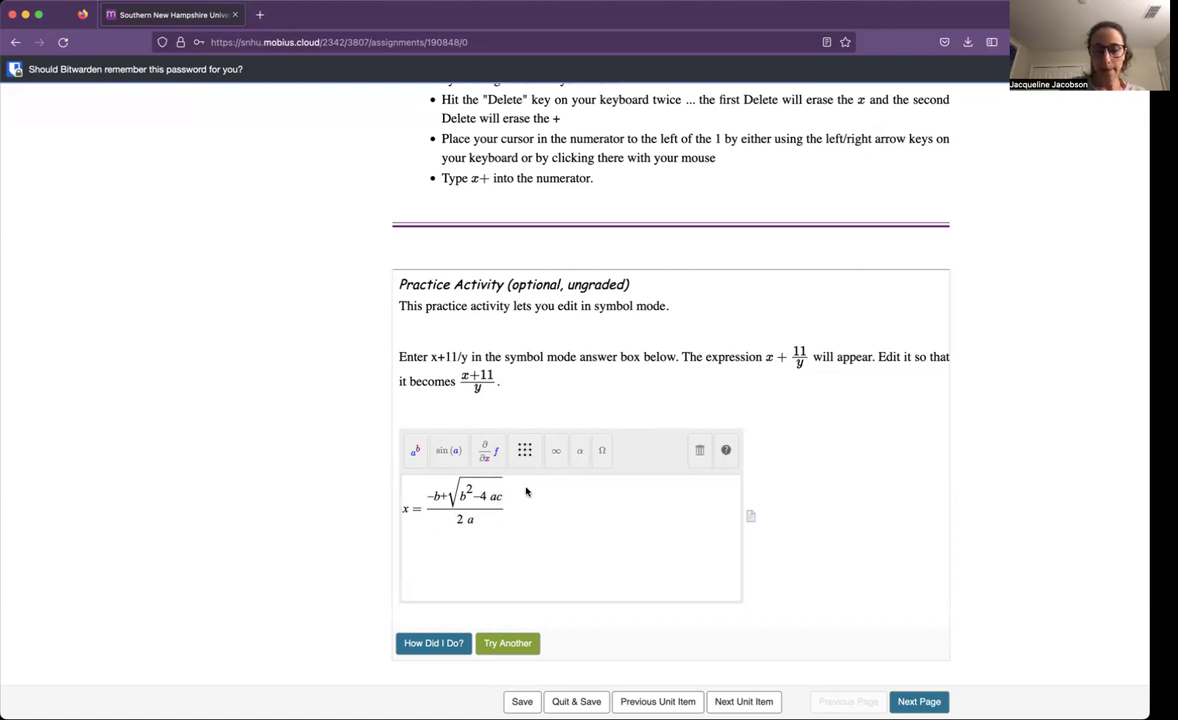
{"action": "left_click", "coordinate": [525, 513]}
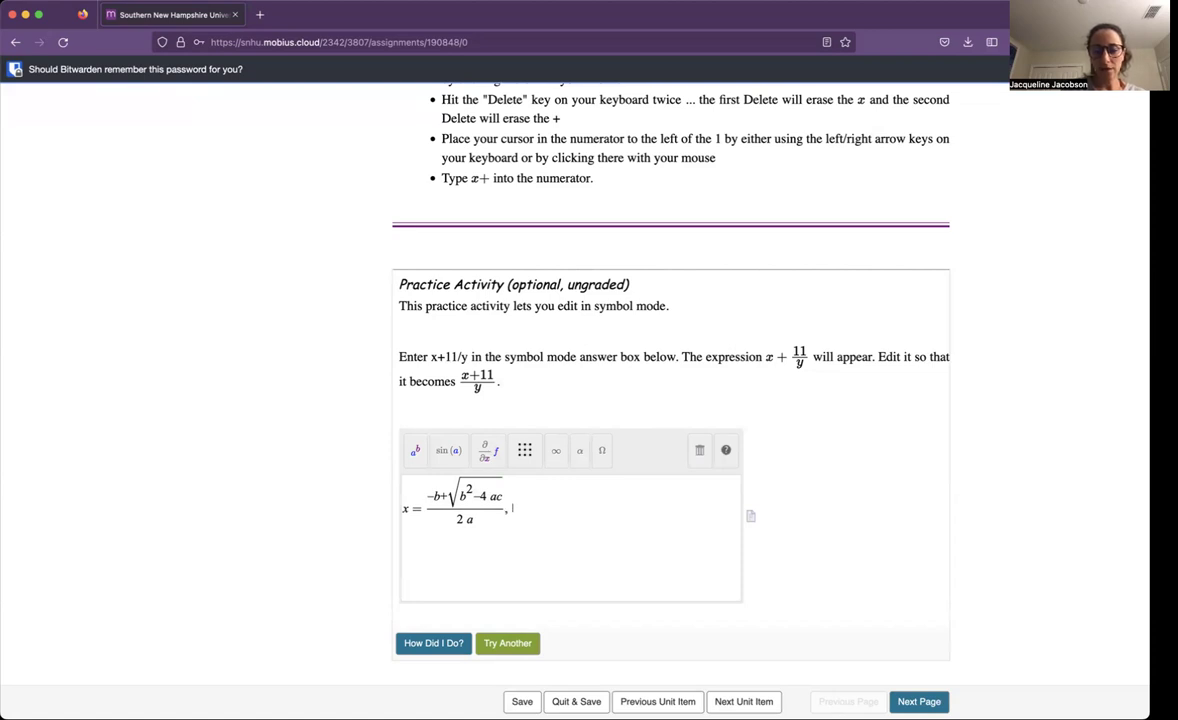
{"action": "type", "text": ", x ="}
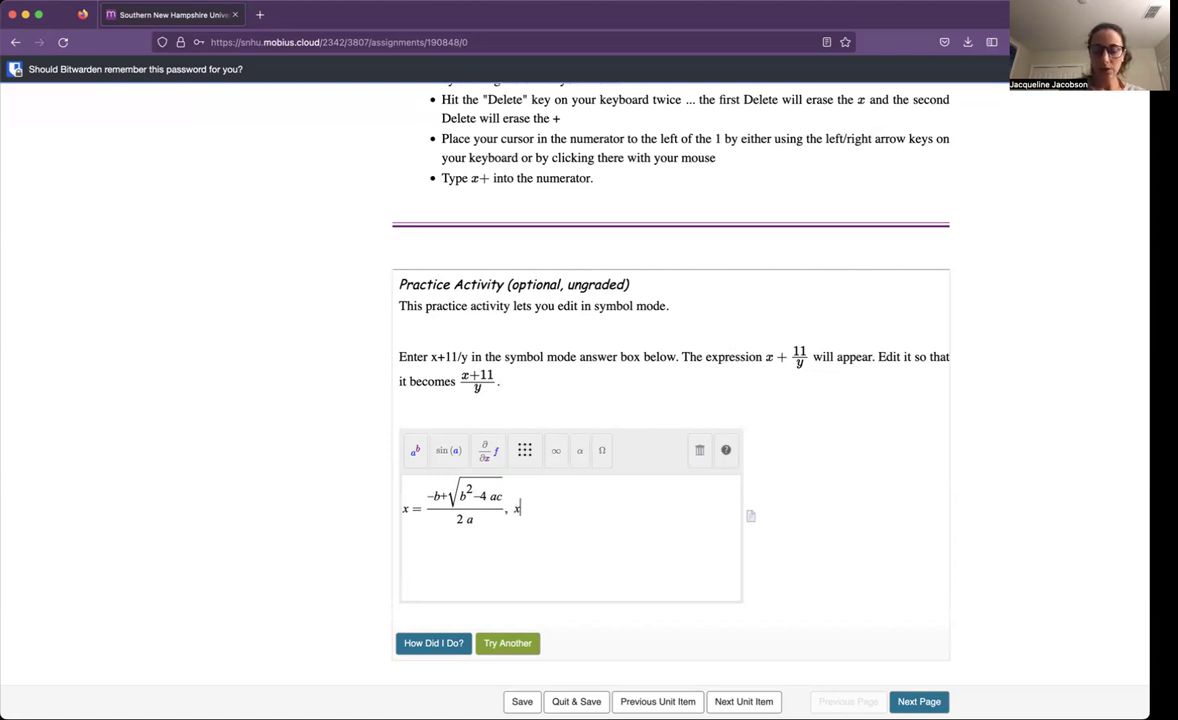
Begin a second fraction with −b−, then select and delete the entire answer expression.
{"action": "left_click", "coordinate": [415, 451]}
{"action": "left_click", "coordinate": [441, 497]}
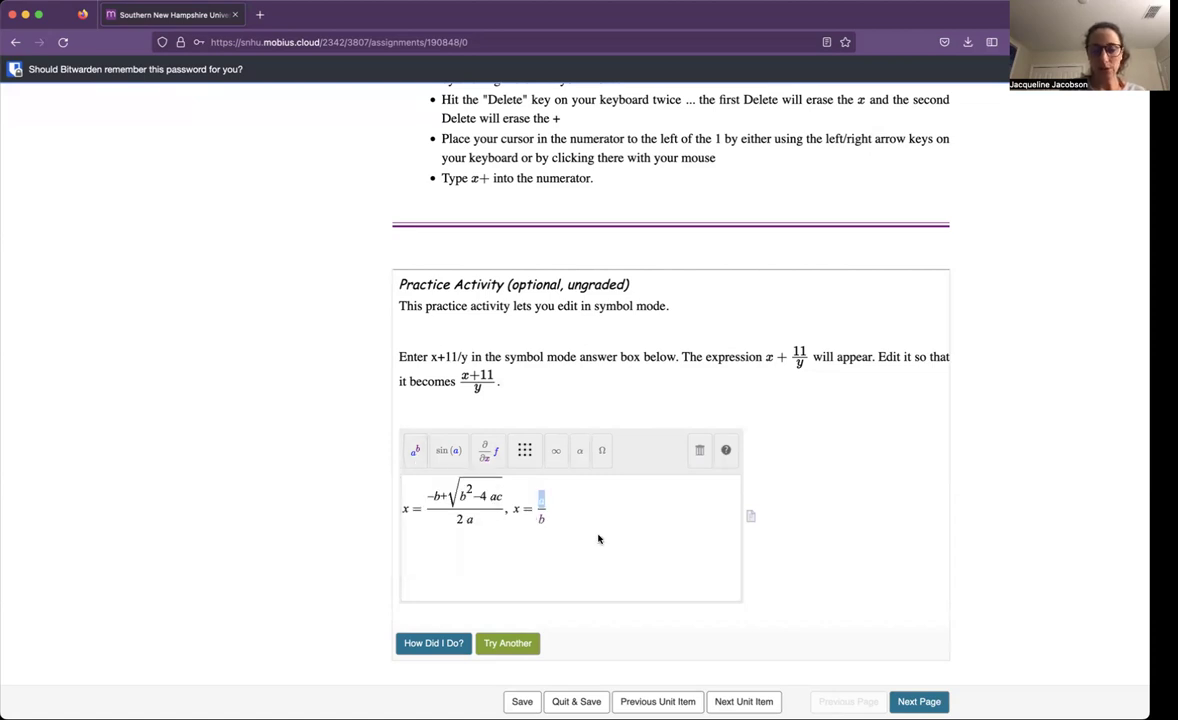
{"action": "type", "text": "-b-"}
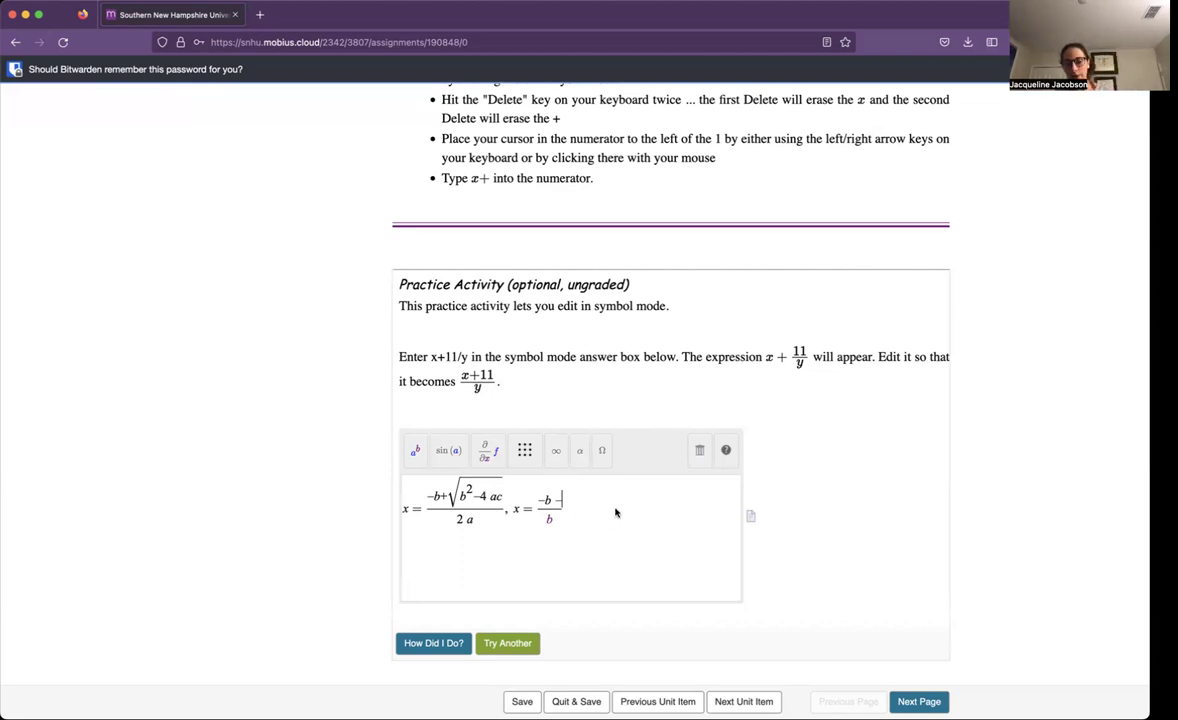
{"action": "left_click_drag", "start_coordinate": [615, 513], "coordinate": [401, 520]}
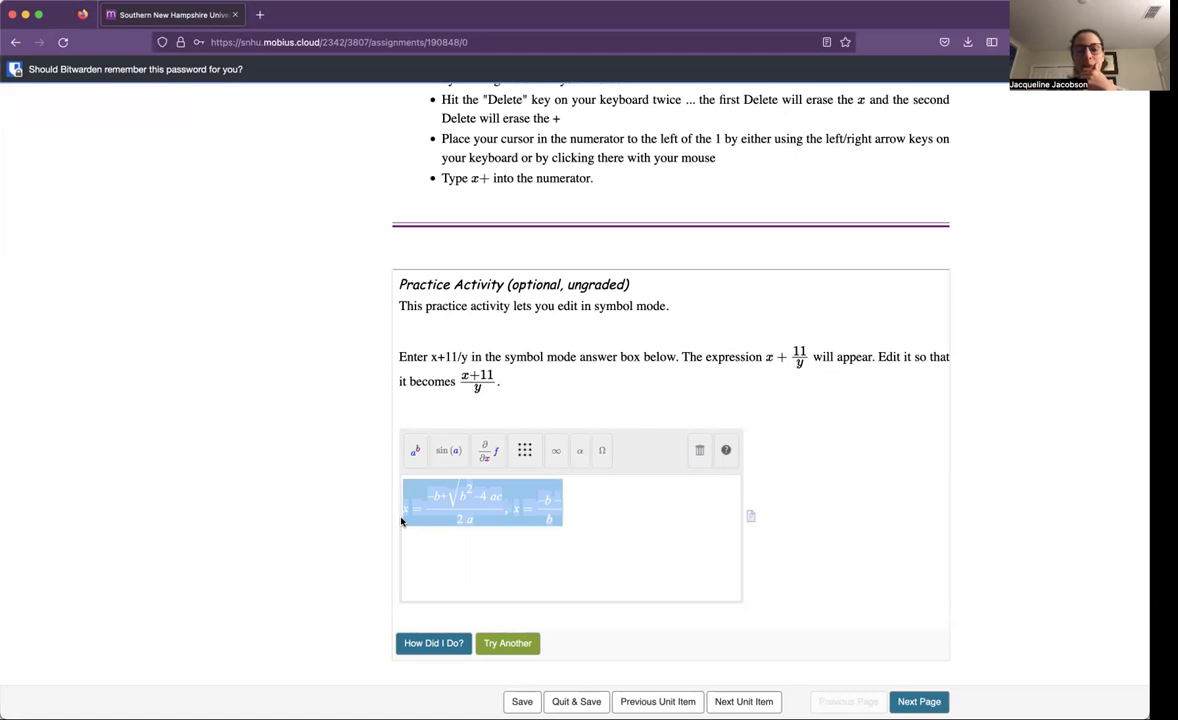
{"action": "key", "text": "BackSpace"}
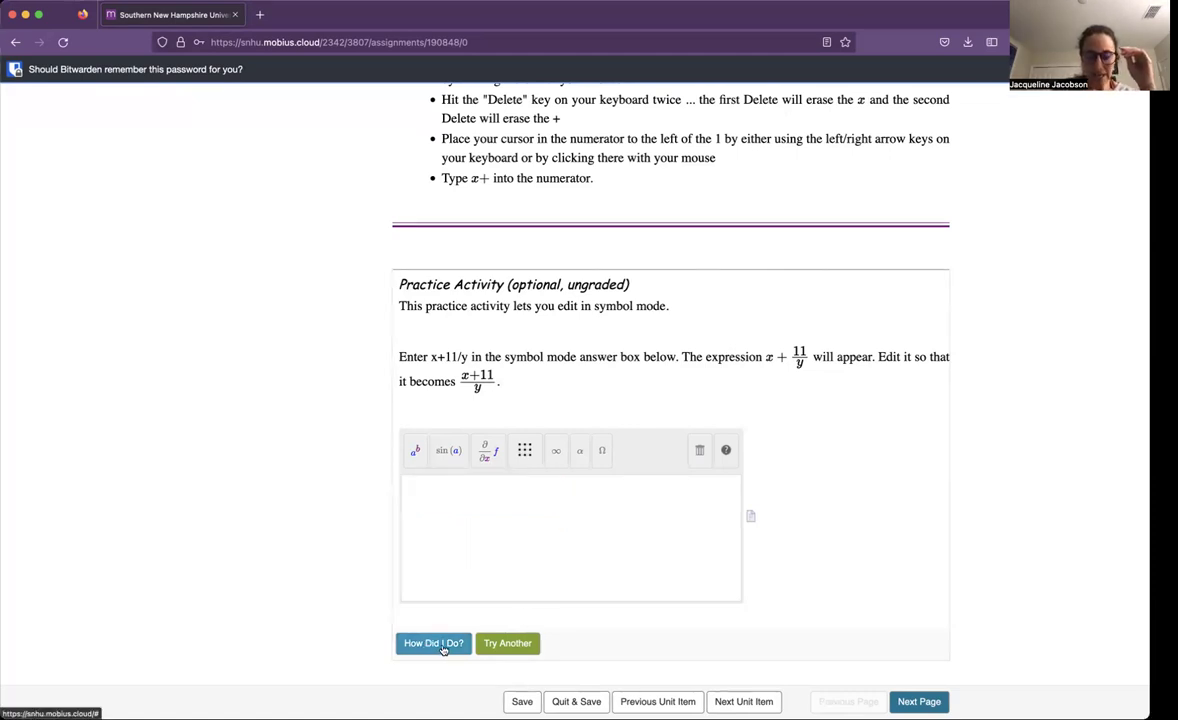
{"action": "scroll", "coordinate": [470, 640], "scroll_direction": "down", "scroll_amount": 1}
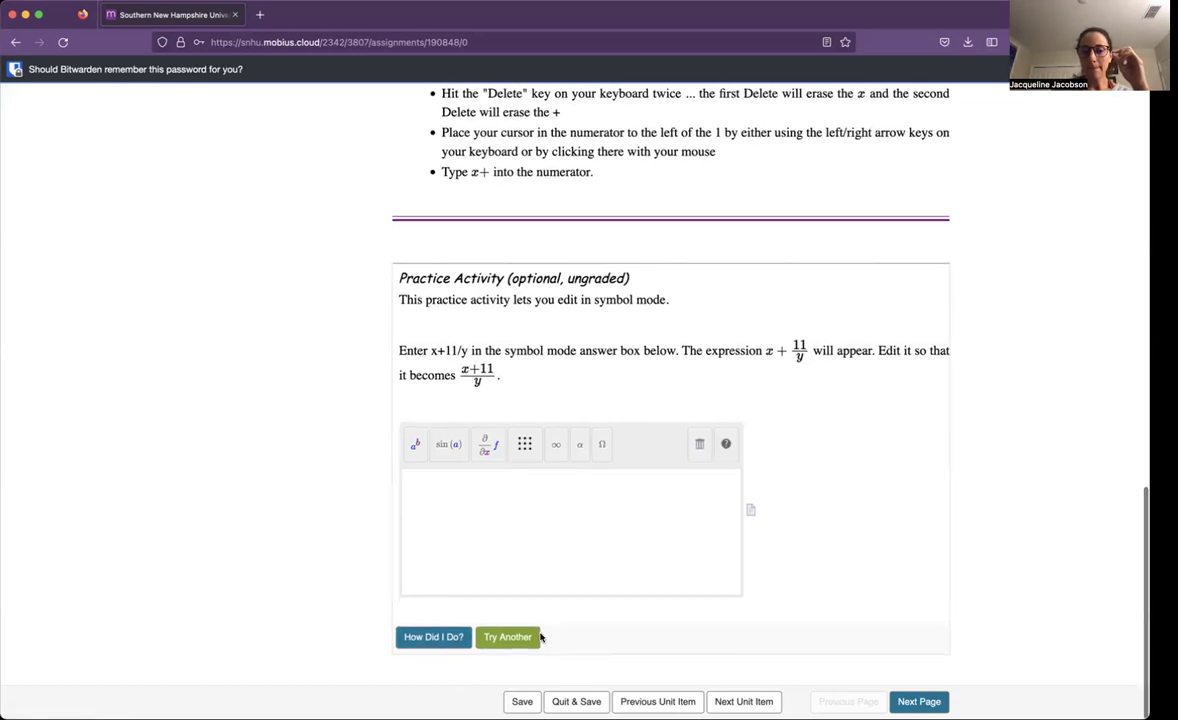
{"action": "scroll", "coordinate": [539, 636], "scroll_direction": "up", "scroll_amount": 3}
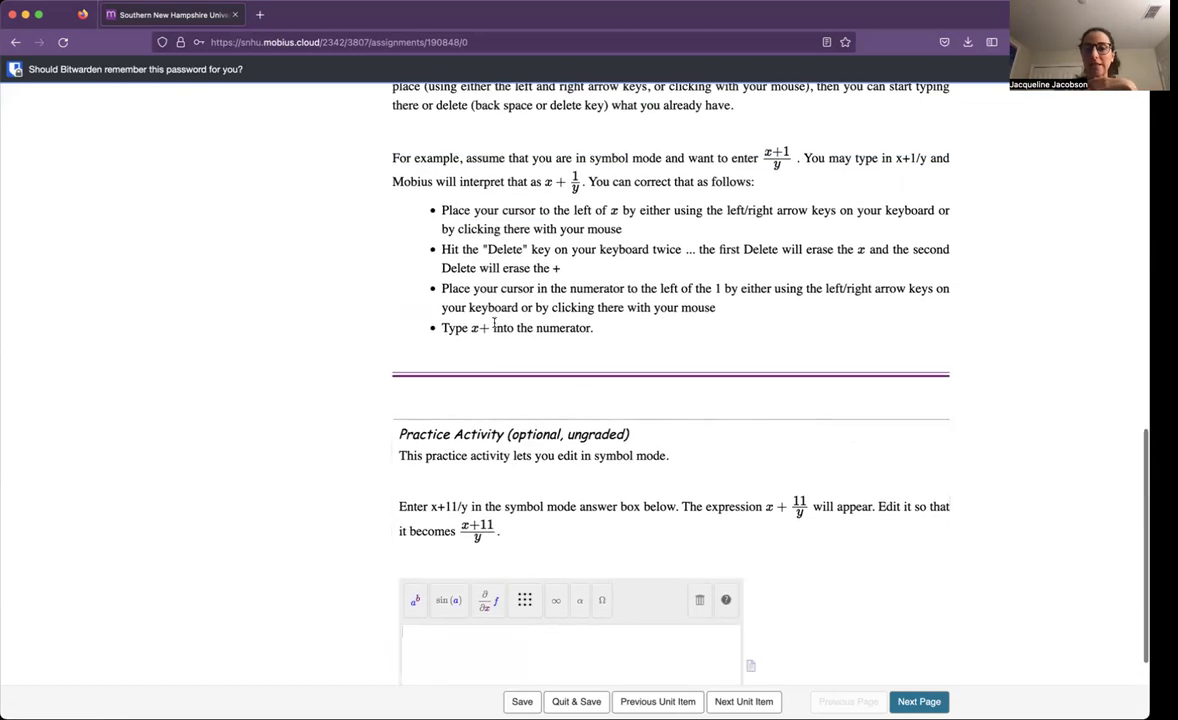
{"action": "scroll", "coordinate": [555, 188], "scroll_direction": "up", "scroll_amount": 10}
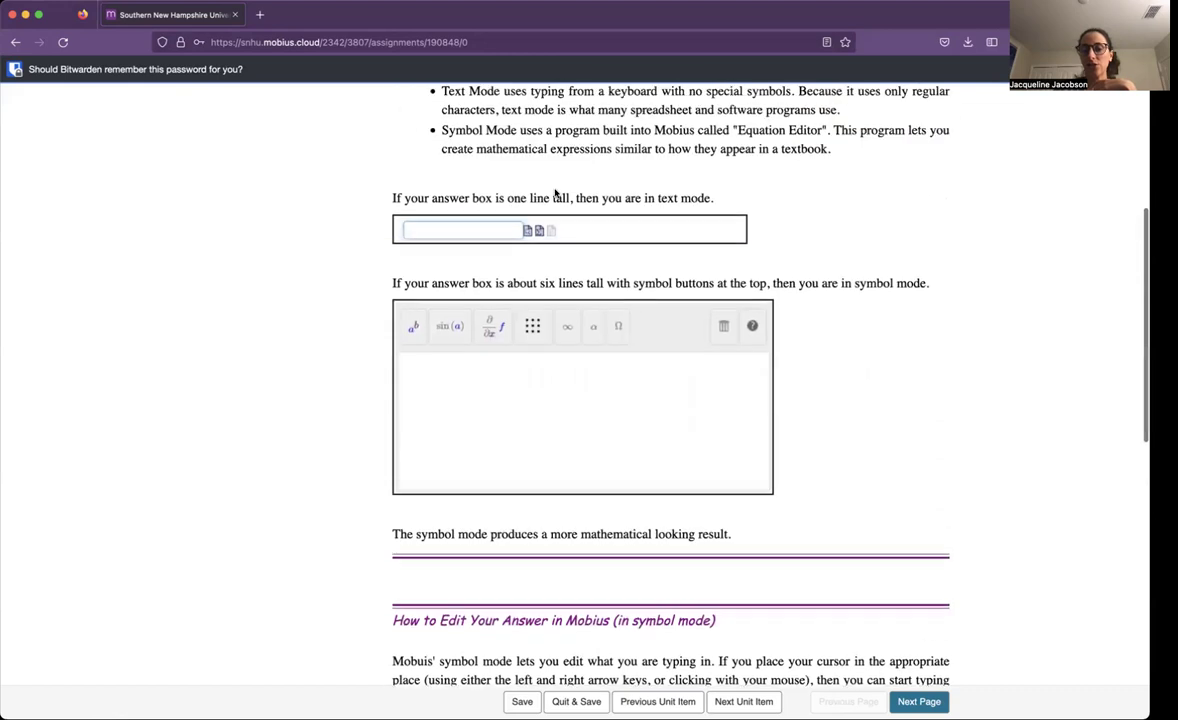
{"action": "scroll", "coordinate": [555, 188], "scroll_direction": "down", "scroll_amount": 10}
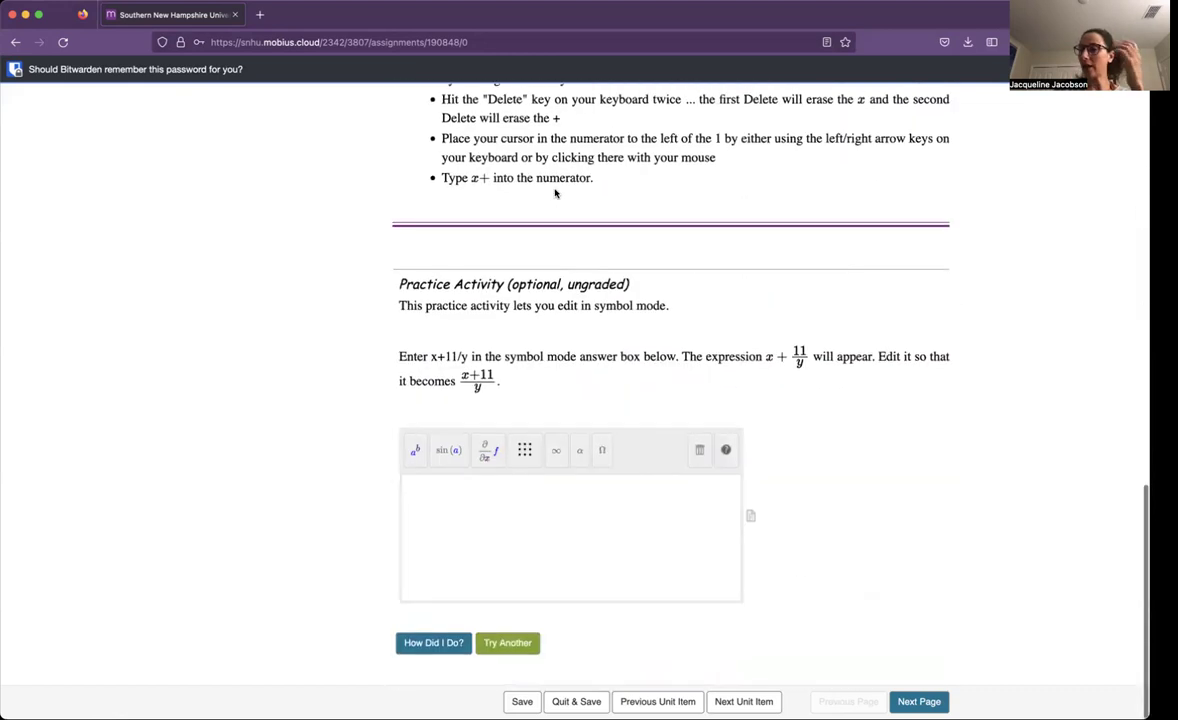
{"action": "left_click", "coordinate": [448, 450]}
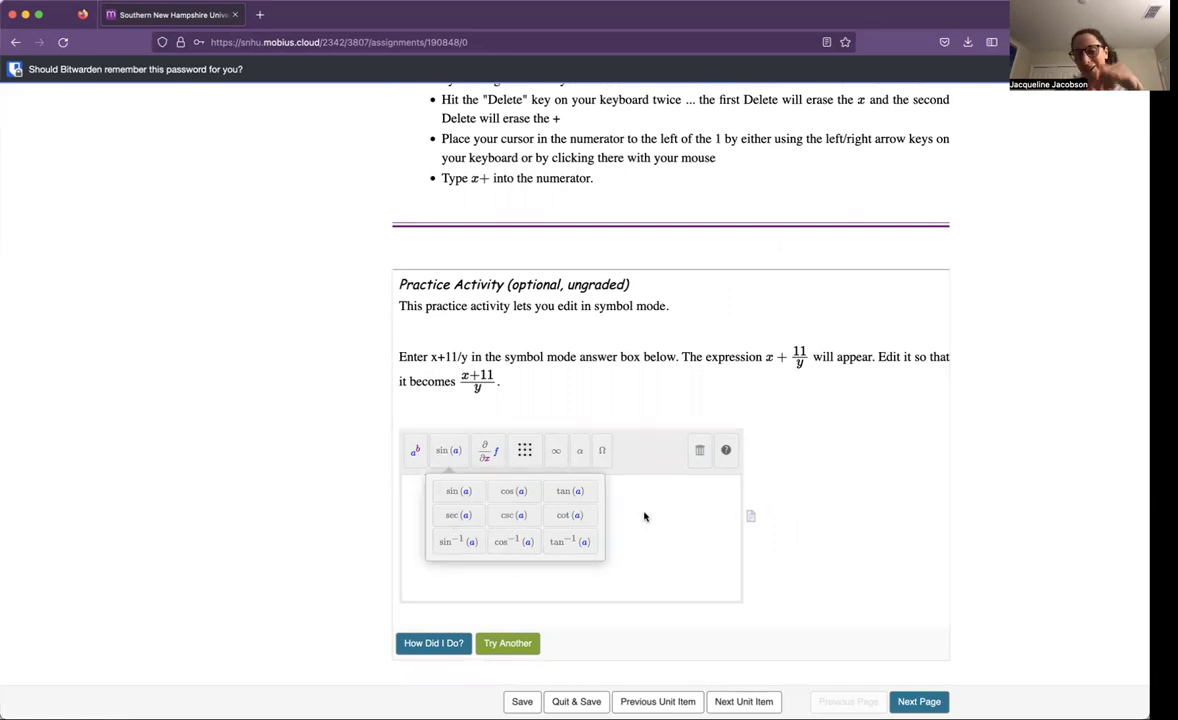
{"action": "left_click", "coordinate": [579, 451]}
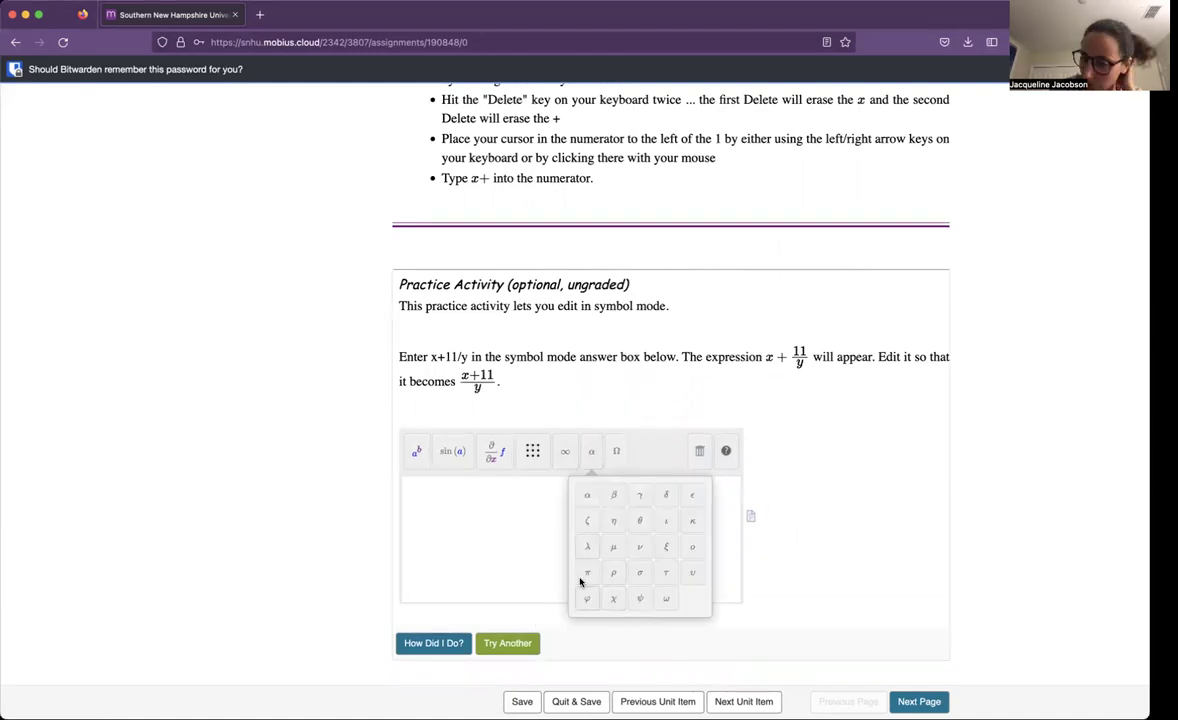
{"action": "left_click", "coordinate": [477, 481]}
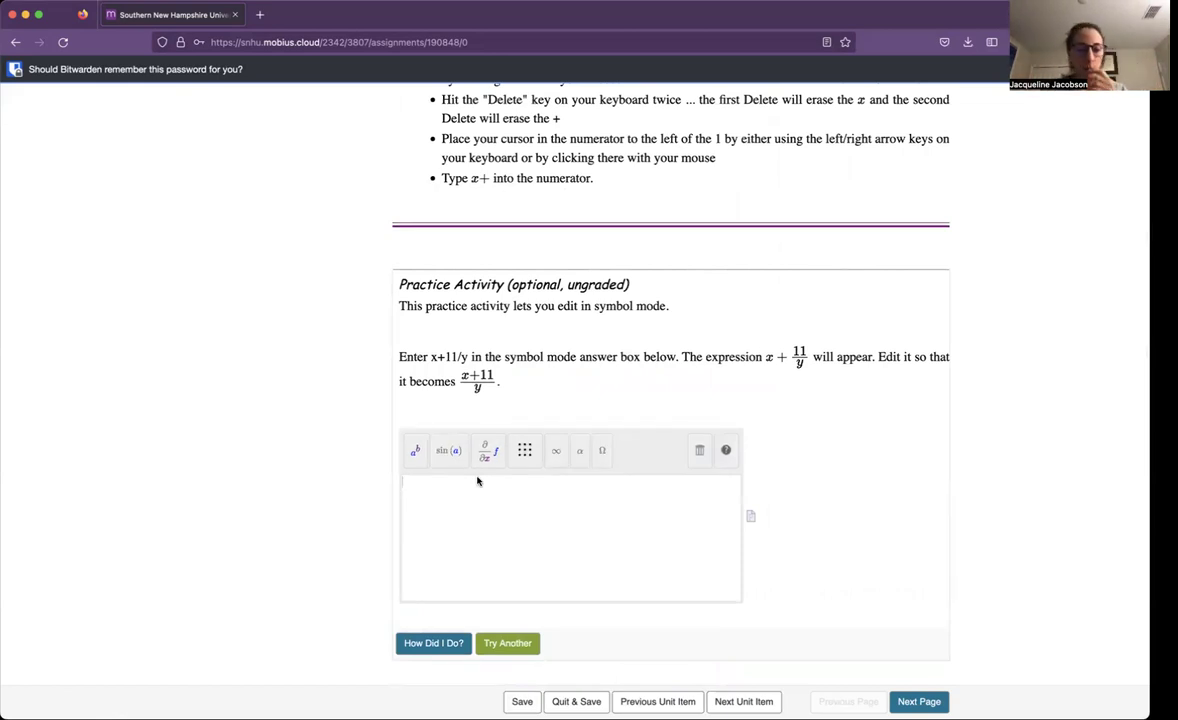
{"action": "left_click", "coordinate": [415, 450]}
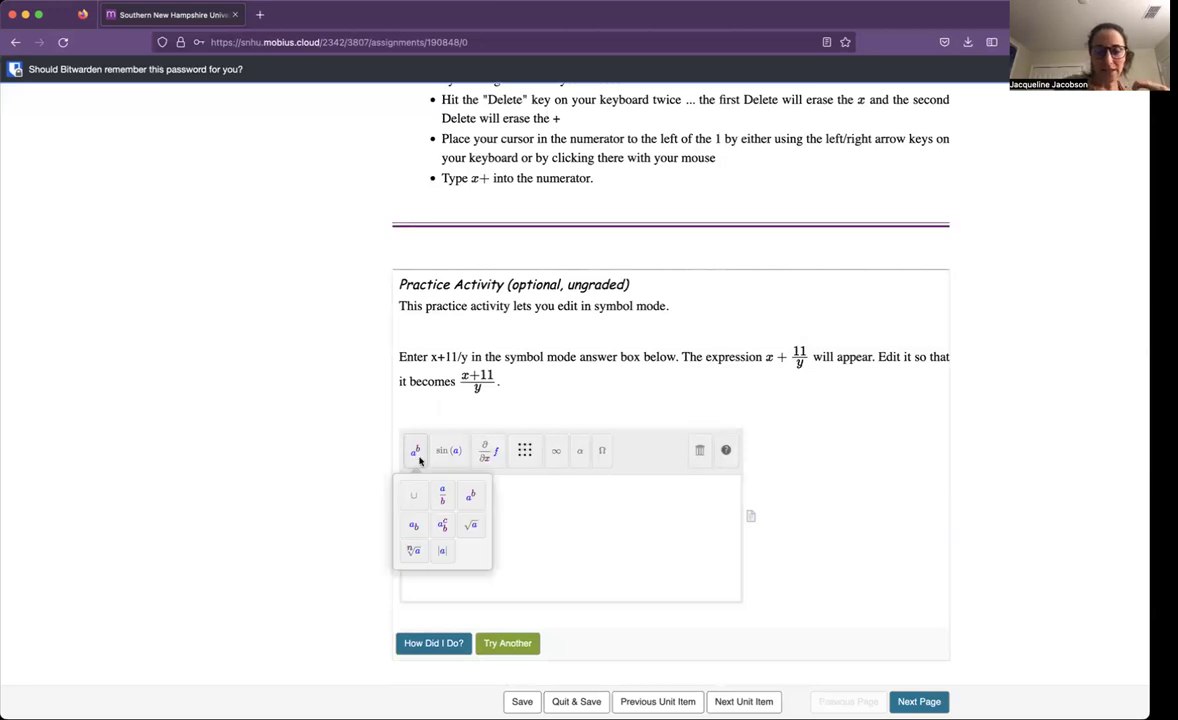
{"action": "left_click", "coordinate": [446, 497]}
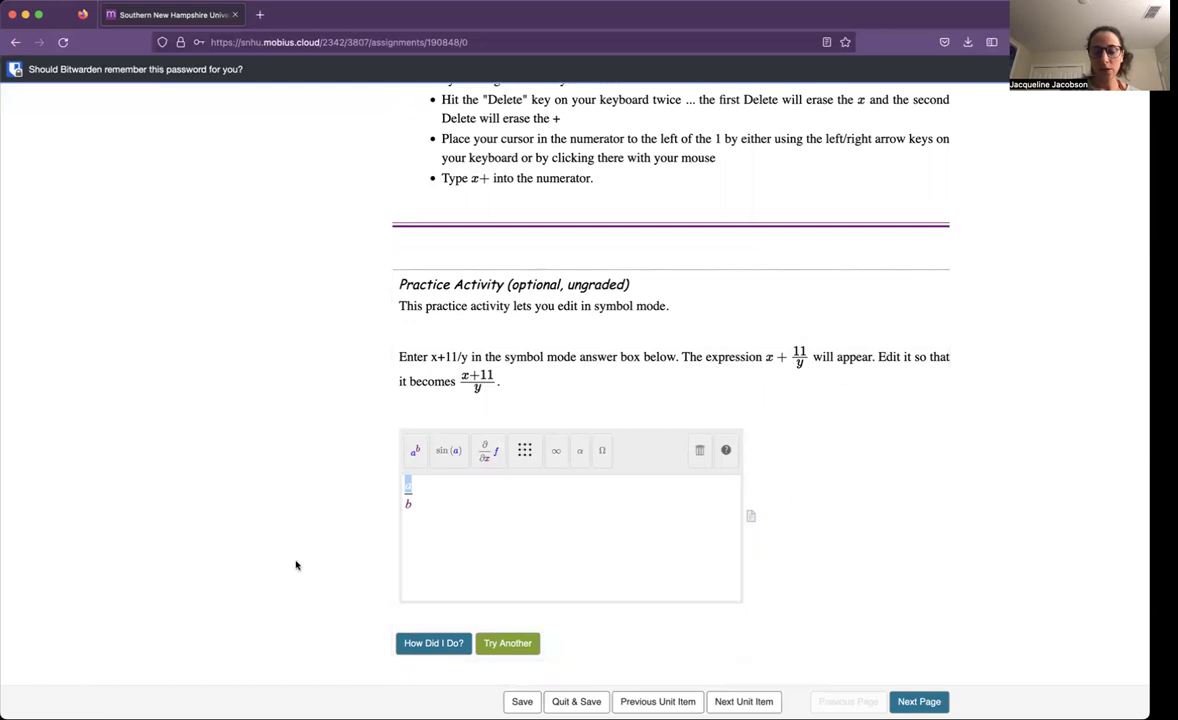
{"action": "left_click", "coordinate": [437, 505]}
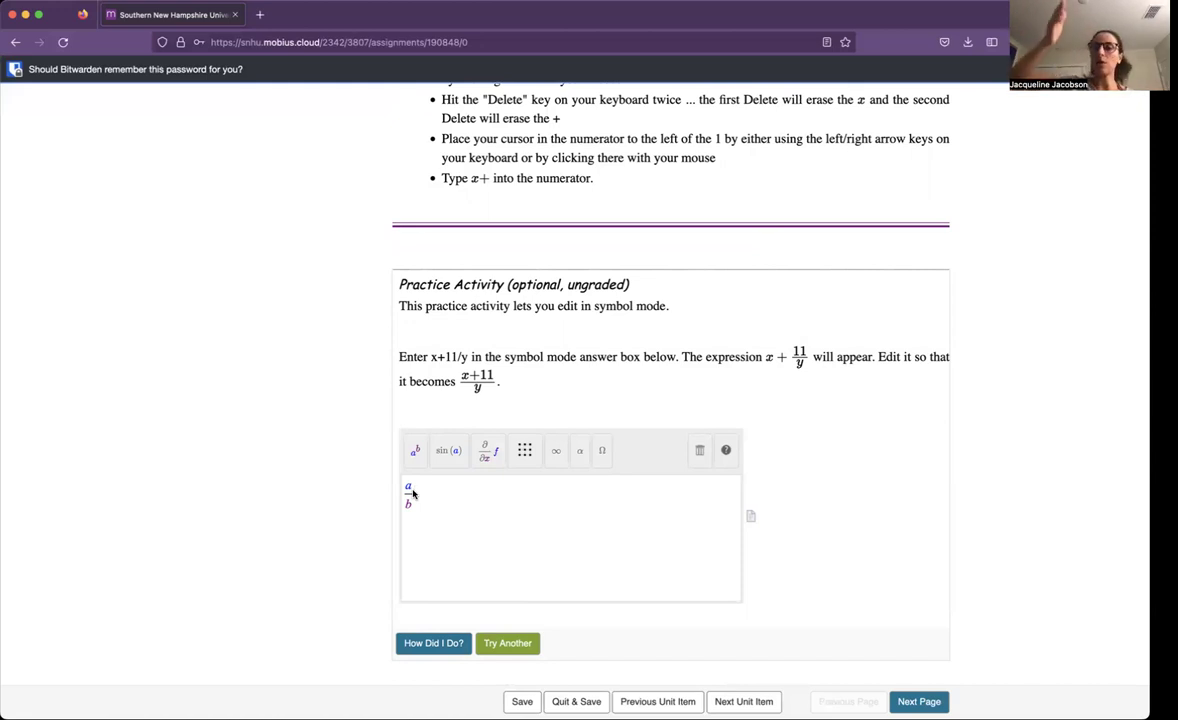
{"action": "key", "text": "BackSpace"}
{"action": "key", "text": "BackSpace"}
{"action": "scroll", "coordinate": [412, 487], "scroll_direction": "up", "scroll_amount": 10}
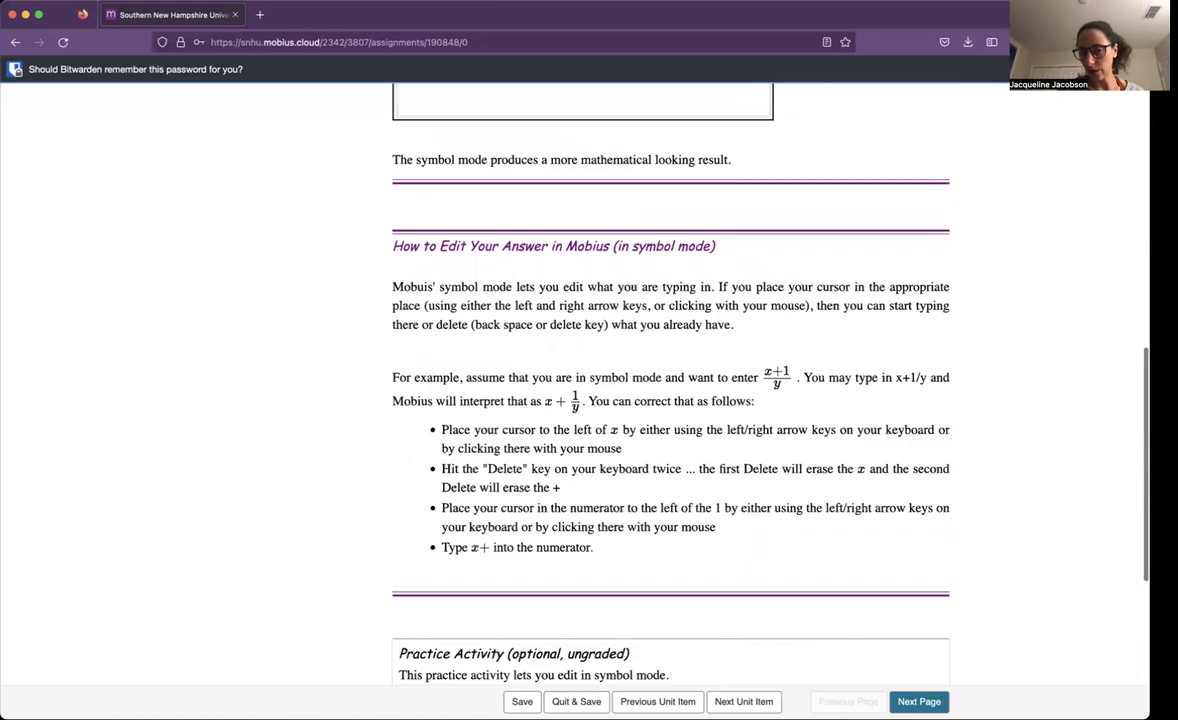
{"action": "scroll", "coordinate": [412, 487], "scroll_direction": "up", "scroll_amount": 2}
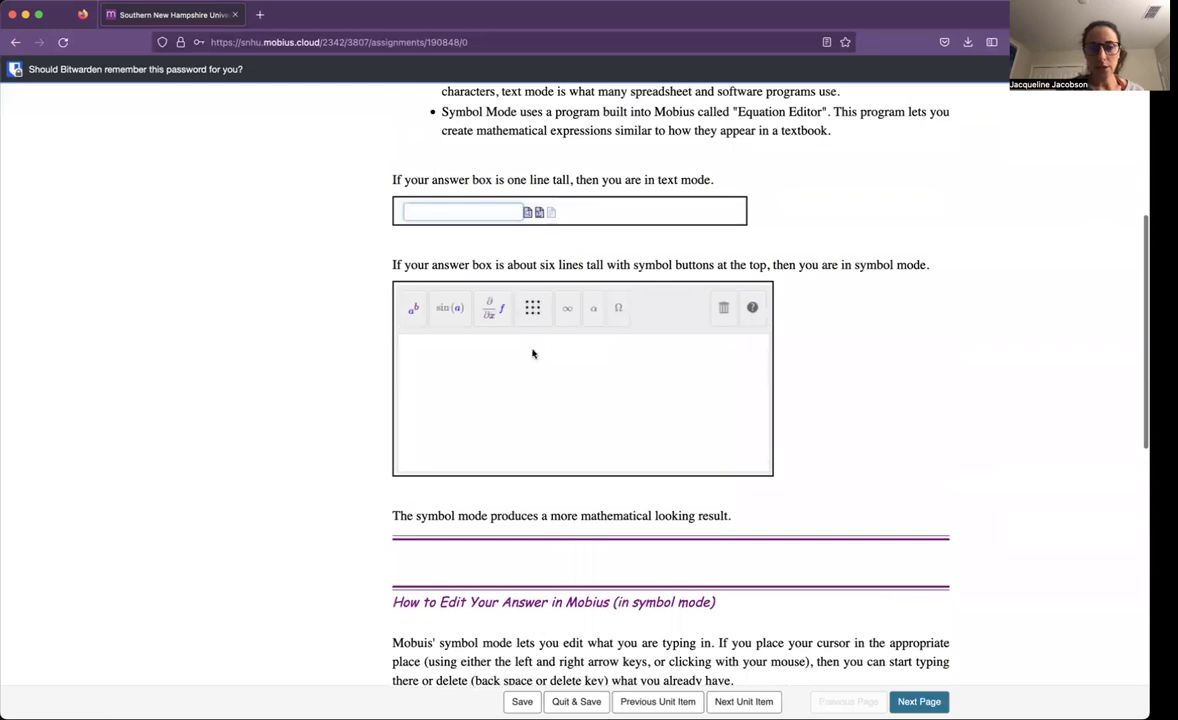
{"action": "scroll", "coordinate": [519, 377], "scroll_direction": "down", "scroll_amount": 12}
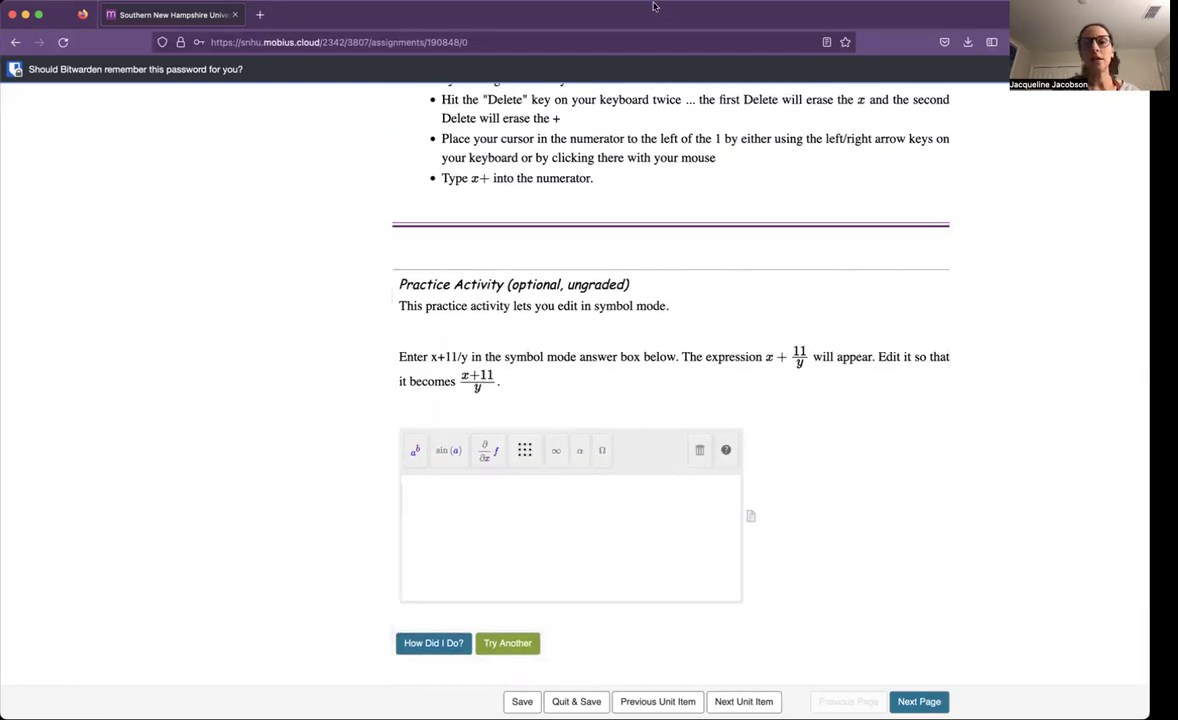